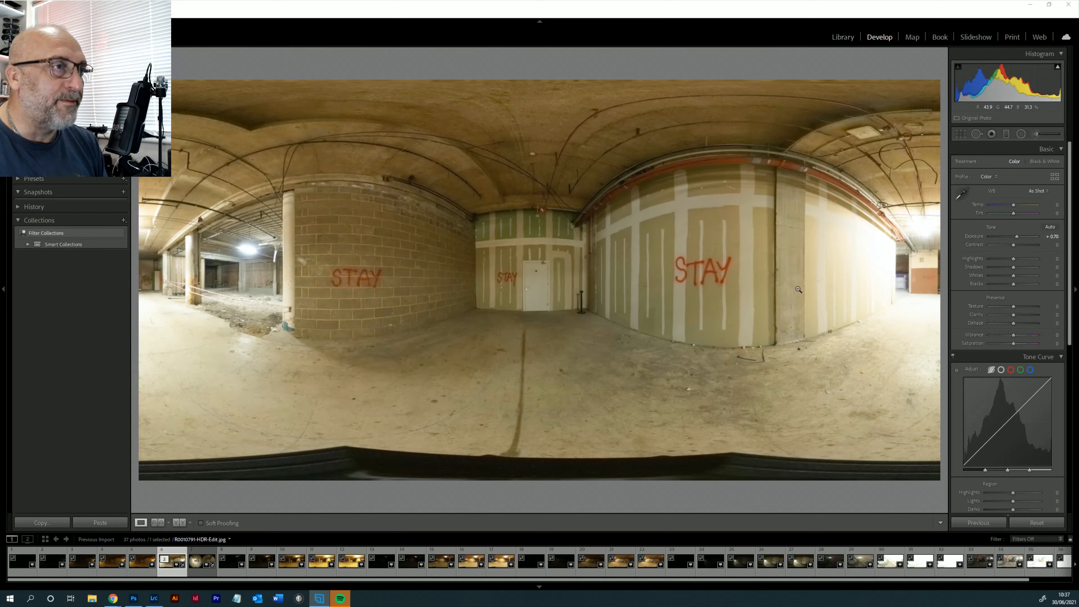
- Raise the 360° car park photo's Exposure to +0.97, keeping the white balance As Shot
mouse_move(1014, 205)
left_mouse_down()
mouse_move(1000, 207)
mouse_move(1013, 207)
left_mouse_up()
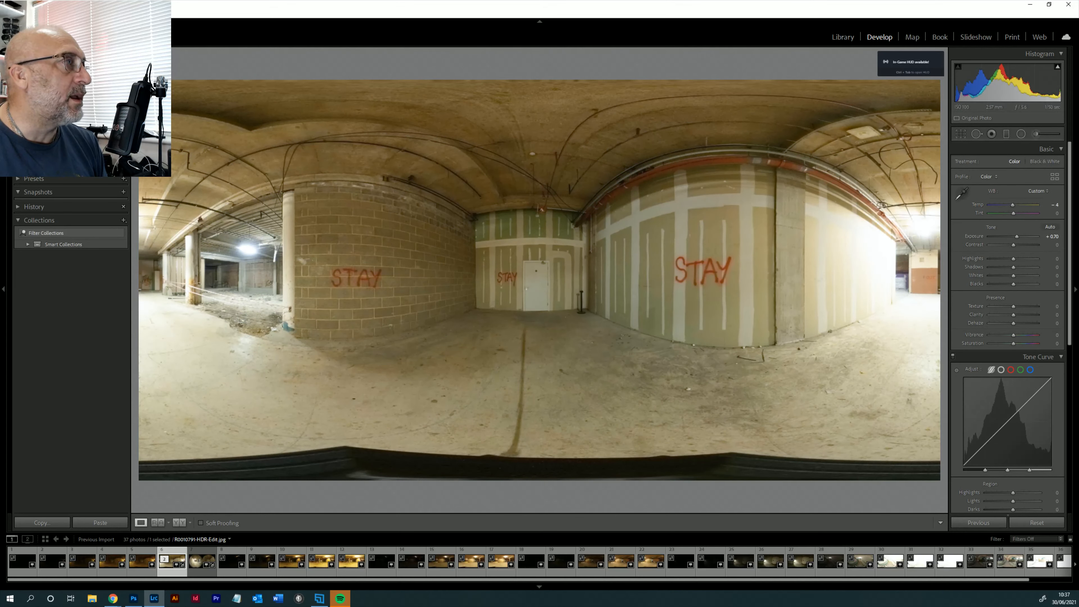
key("ctrl+z")
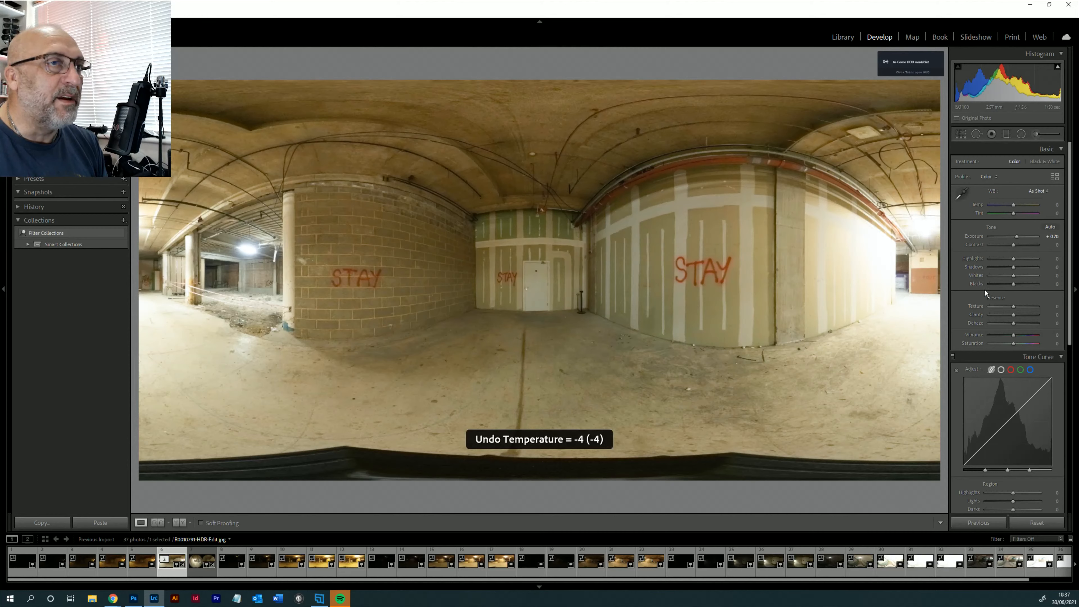
mouse_move(1018, 239)
left_mouse_down()
mouse_move(1004, 238)
mouse_move(1018, 239)
left_mouse_up()
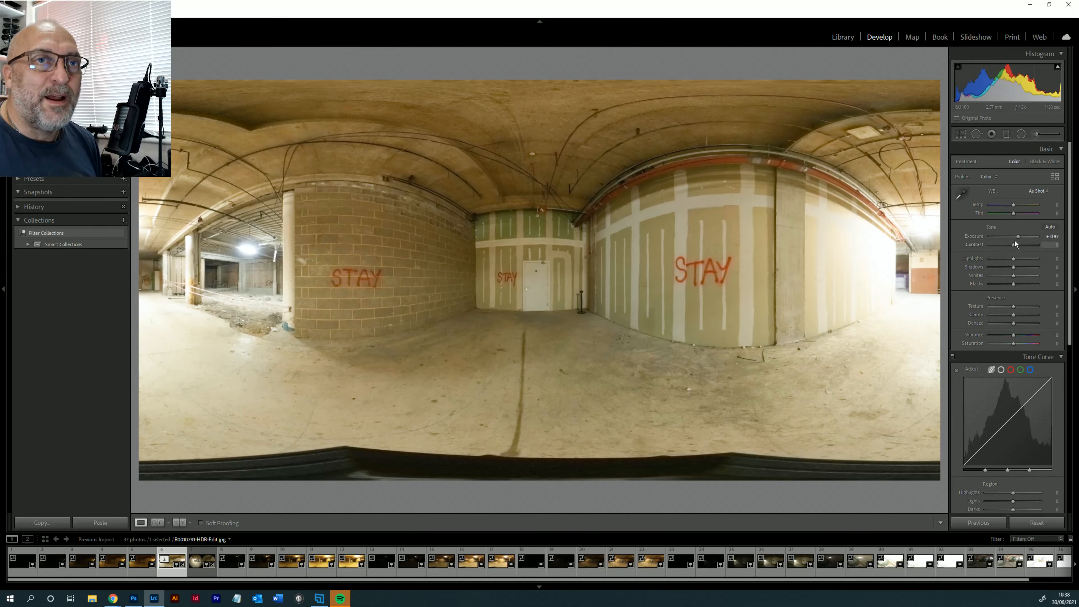
left_click_drag(1019, 239, 1018, 240)
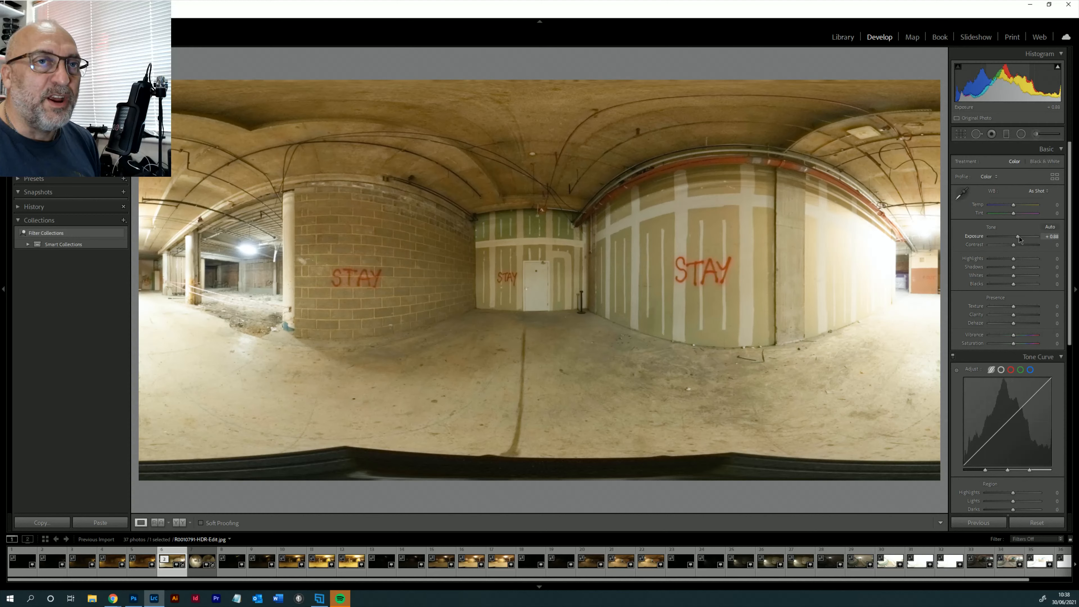
left_click_drag(1020, 239, 1019, 239)
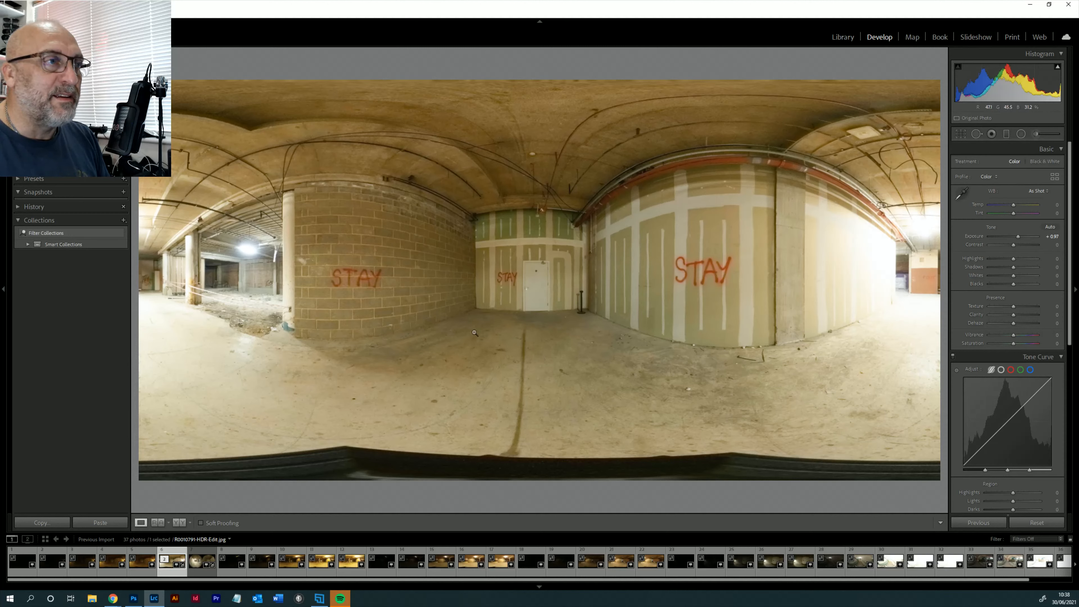
- Open a copy of the photo with Lightroom adjustments in Adobe Photoshop 2021 and maximize its window
right_click(451, 274)
mouse_move(482, 349)
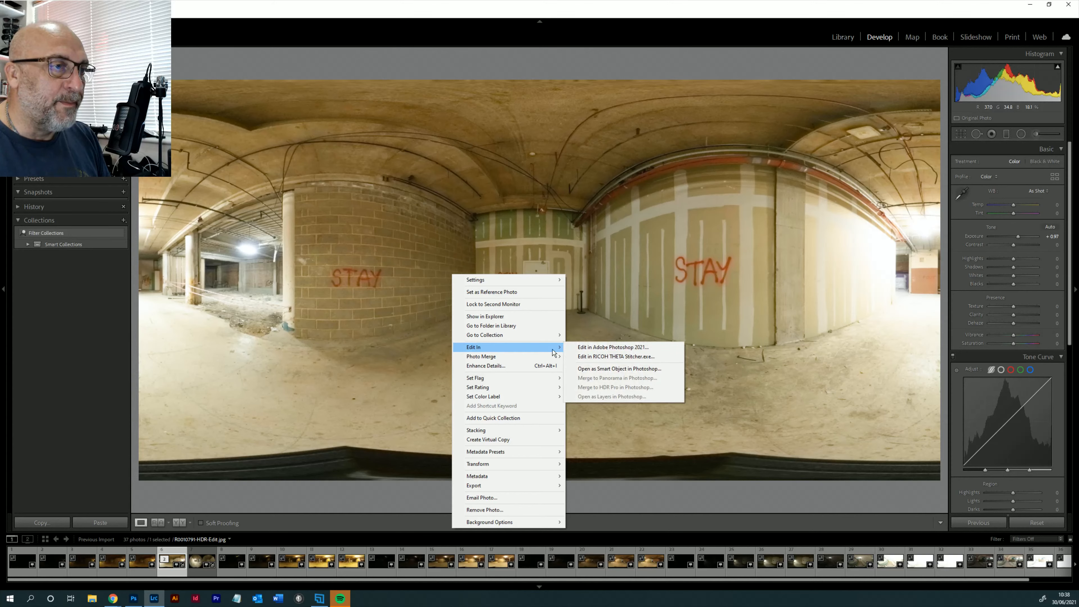
left_click(606, 347)
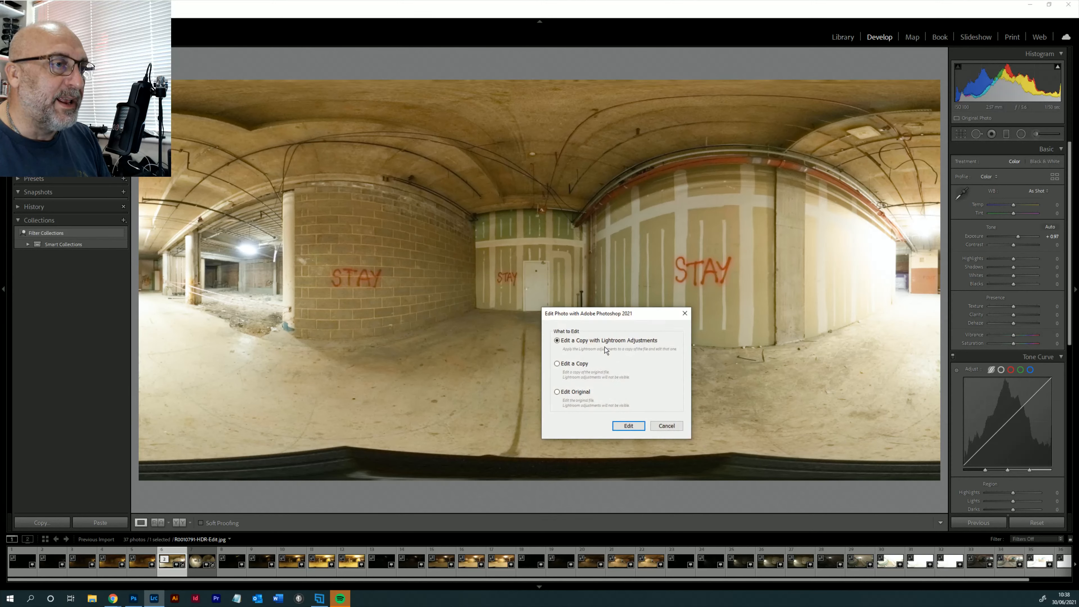
left_click(628, 427)
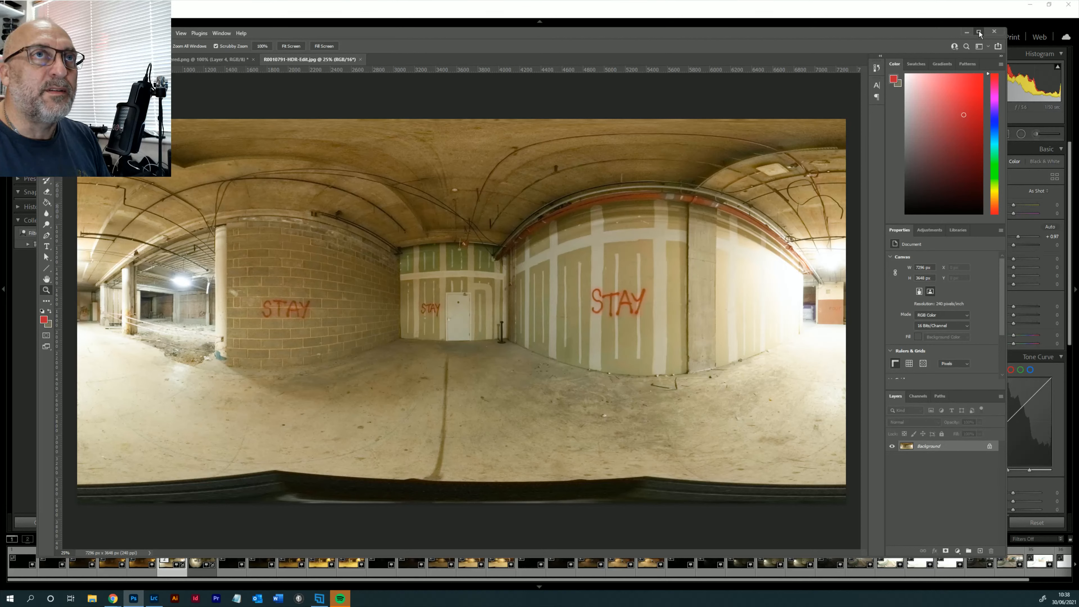
left_click(979, 31)
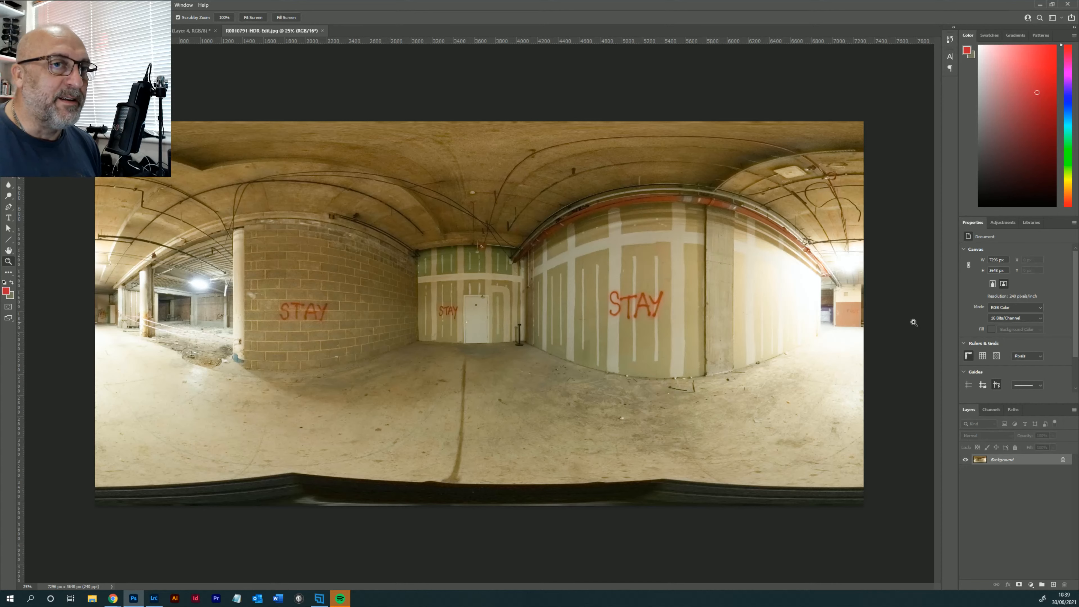
- Convert the image to 8 Bits/Channel and create a new panorama layer from the selected layer
left_click(1013, 319)
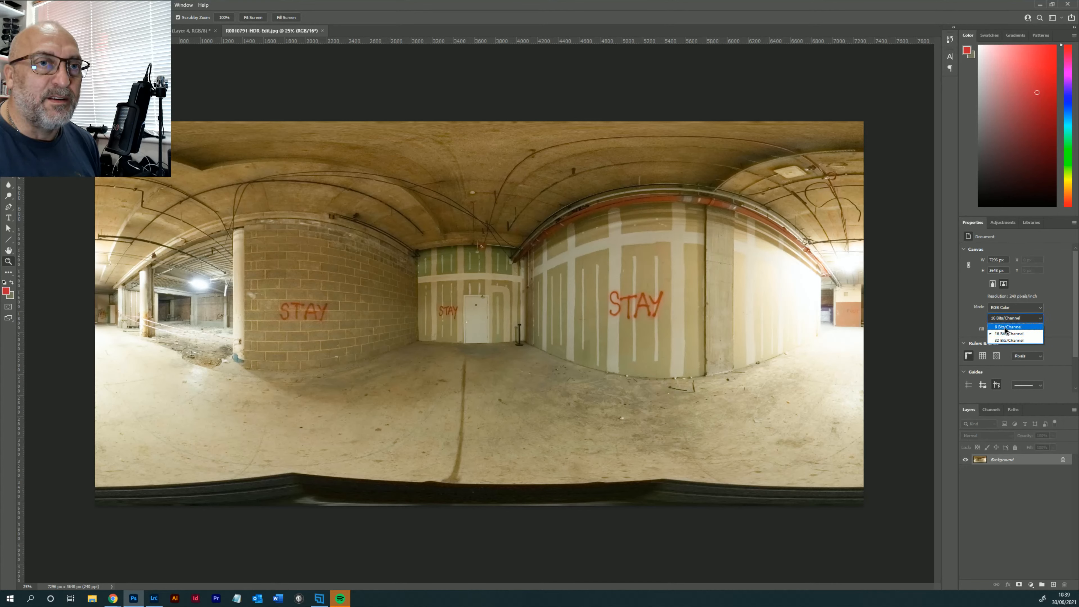
left_click(1006, 329)
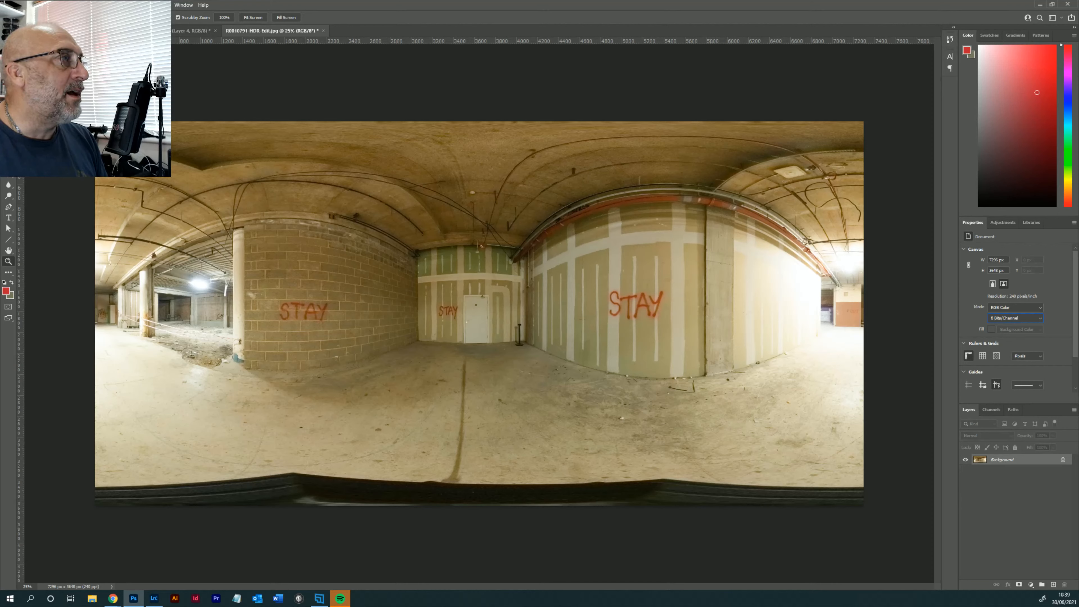
left_click(129, 6)
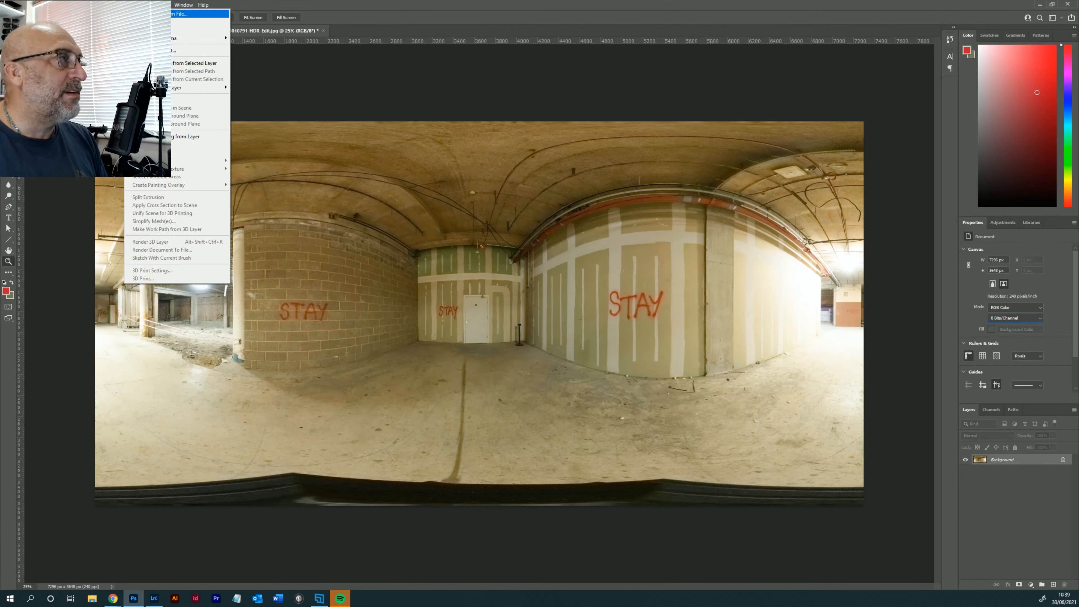
mouse_move(149, 38)
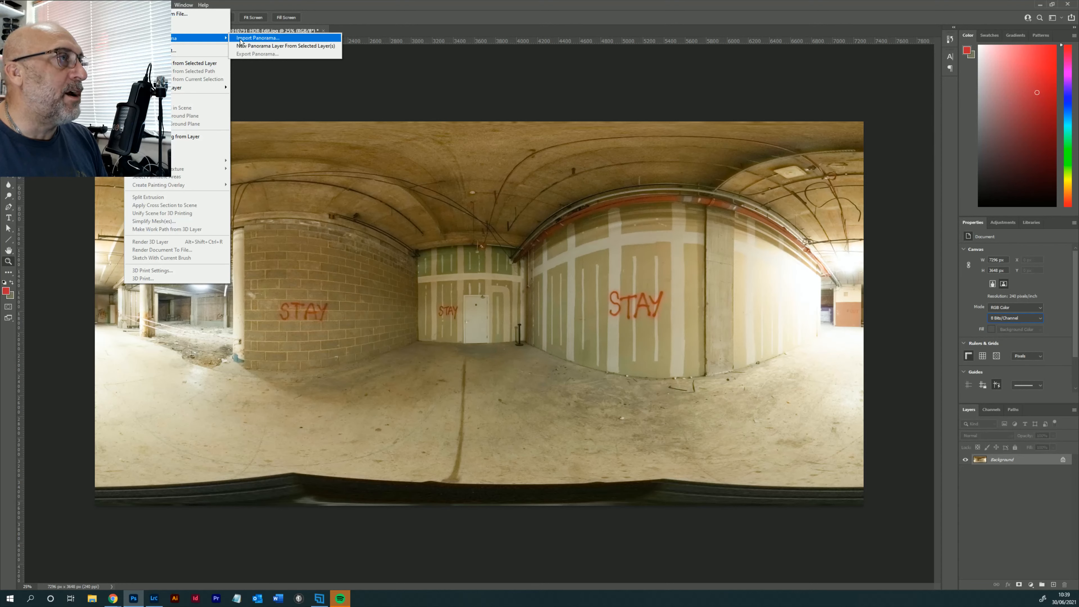
left_click(284, 46)
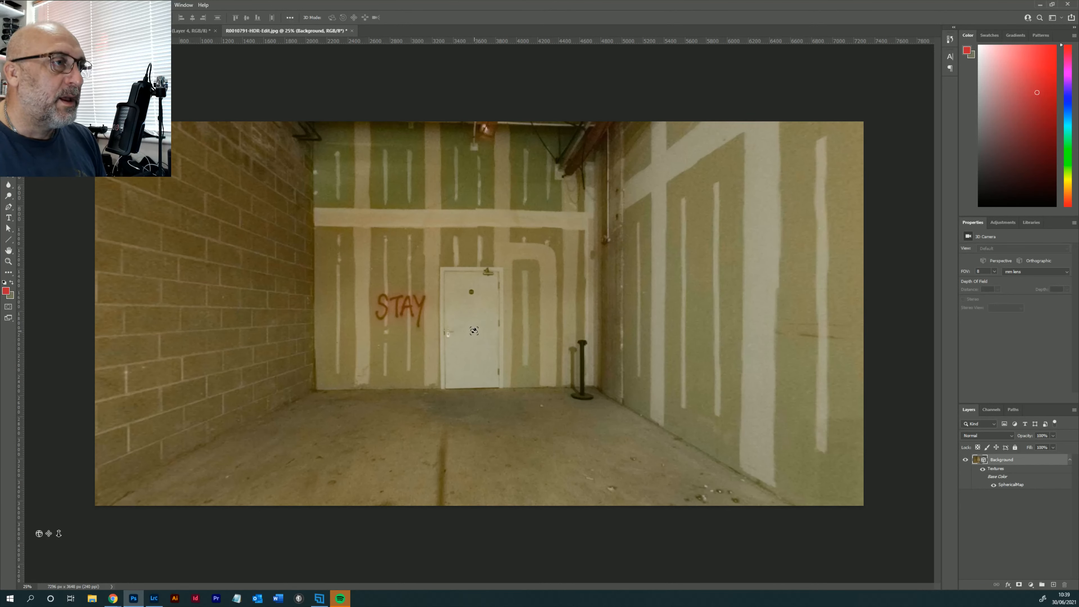
- Turn the panorama to face the far end wall between the bright side wall and the columns, and add a new empty layer
left_click_drag(474, 331, 228, 332)
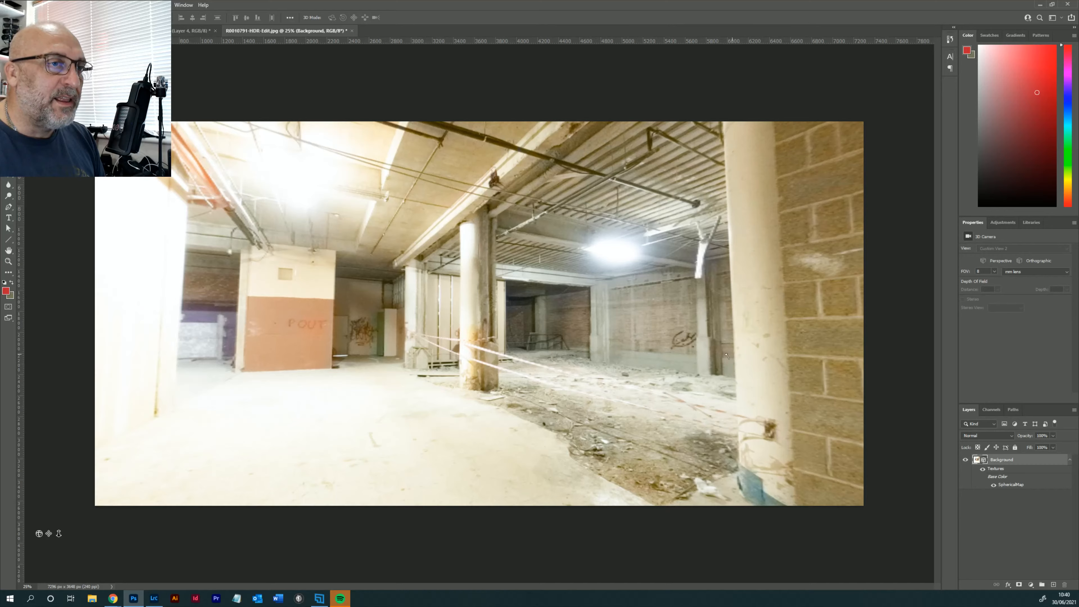
left_click_drag(726, 356, 627, 268)
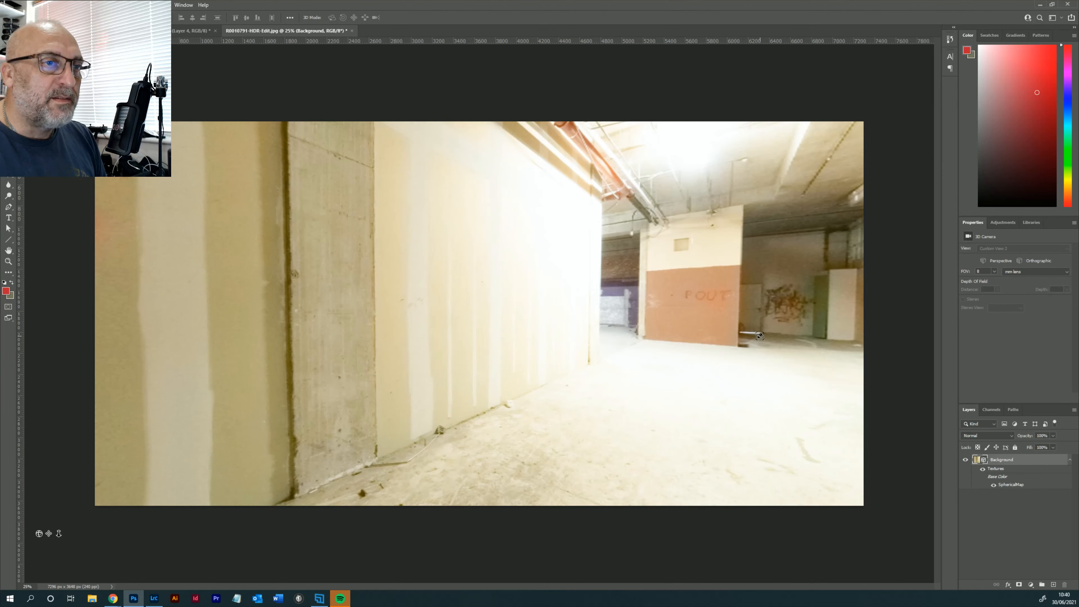
left_click_drag(759, 337, 823, 332)
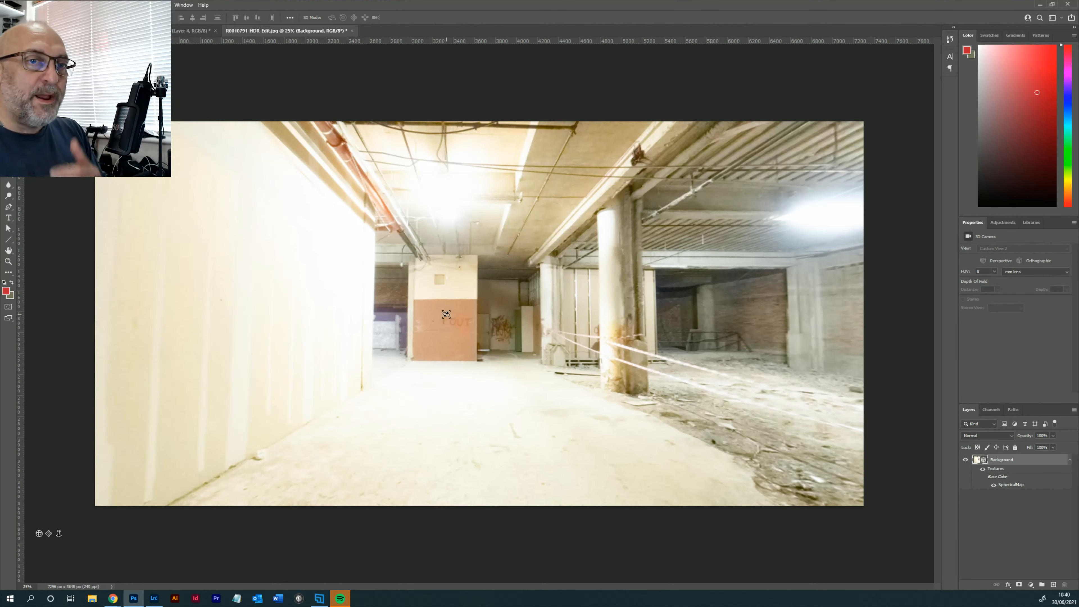
left_click(1052, 585)
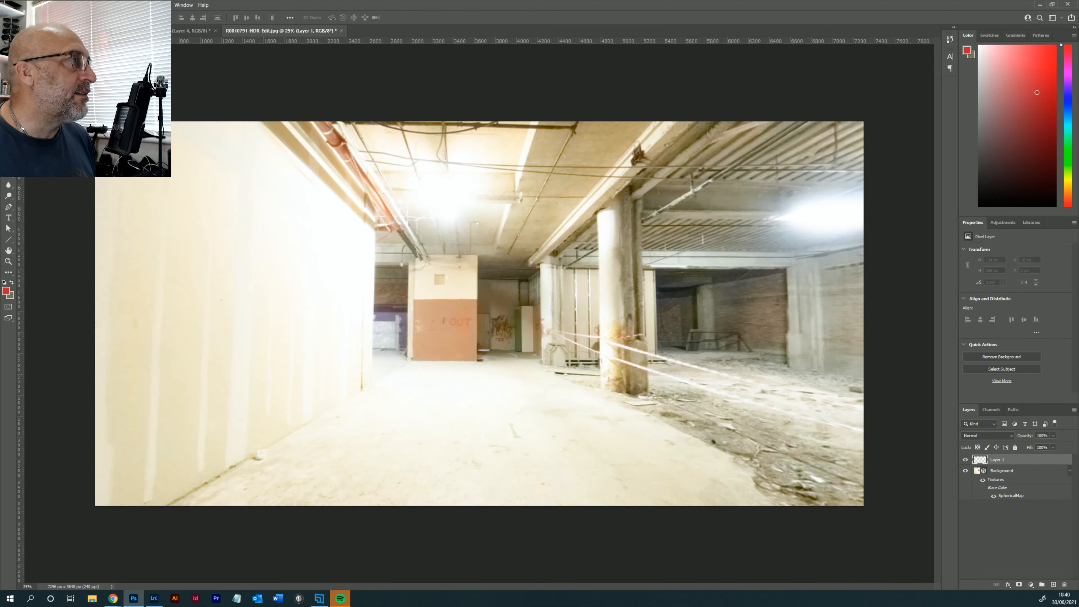
- Outline a four-cornered selection about 1280 by 1020 px over the far end wall and fill it with the red foreground colour
key("l")
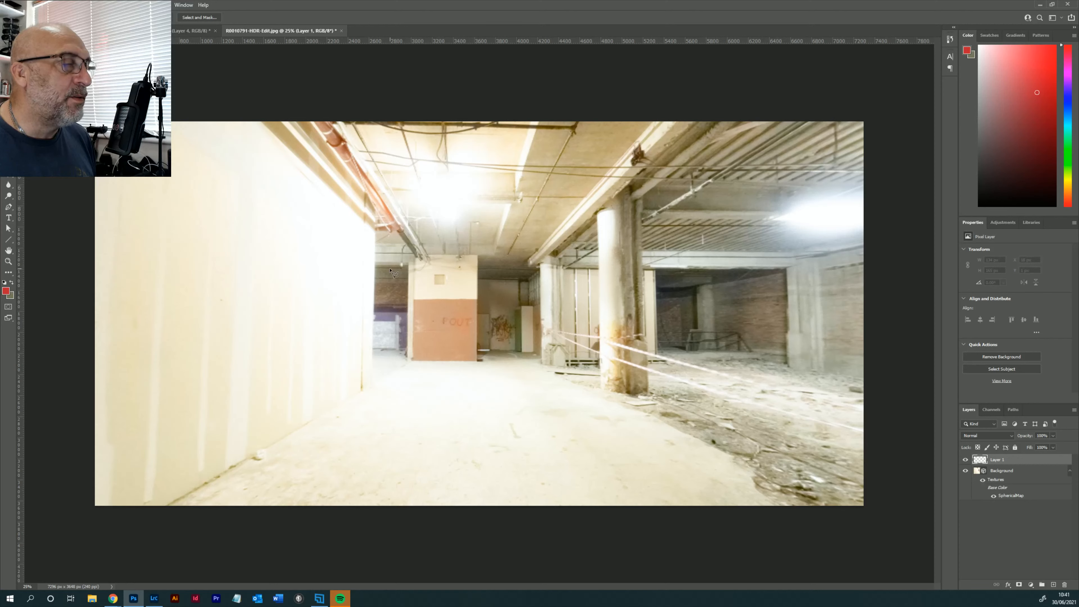
left_click(415, 256)
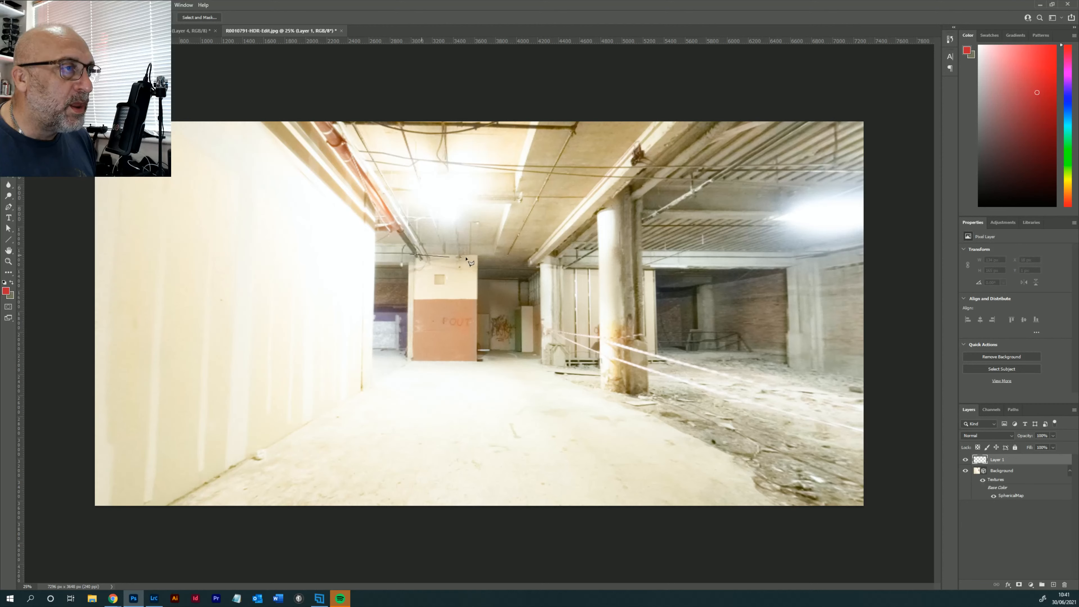
left_click(542, 257)
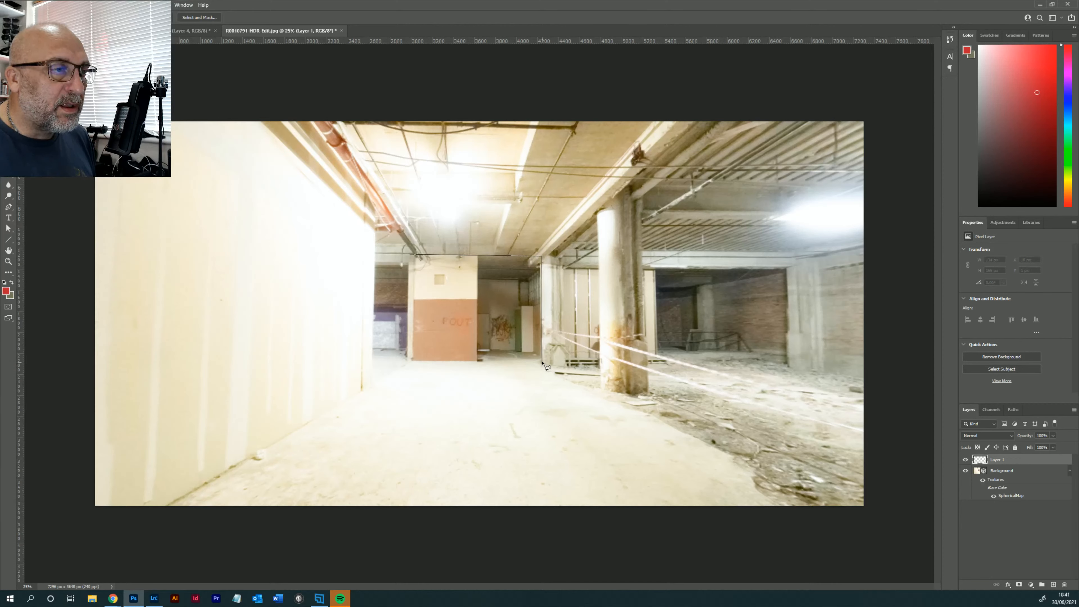
left_click(408, 361)
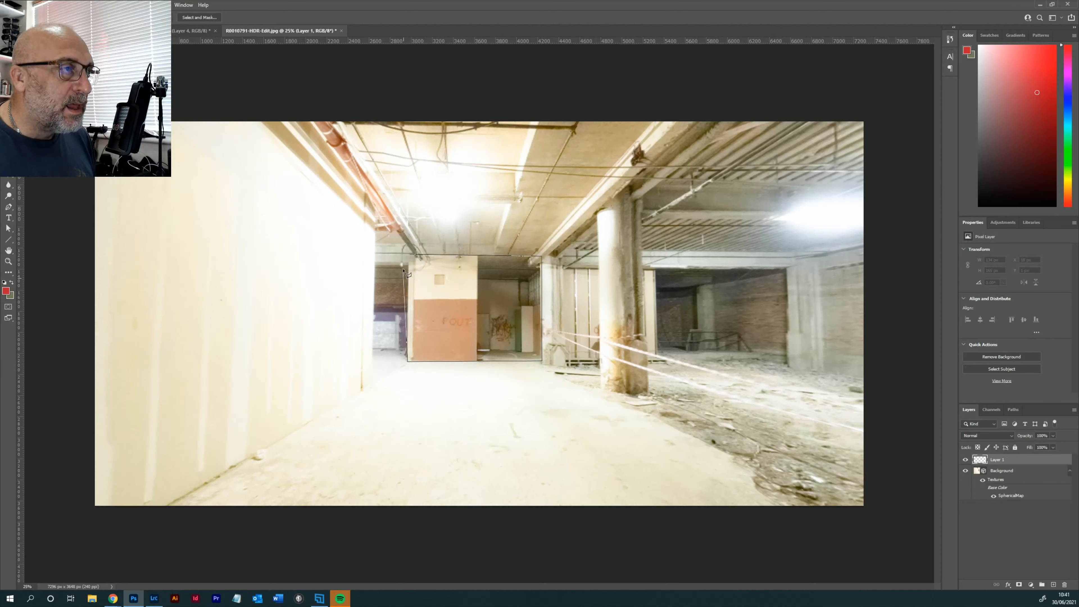
left_click(409, 255)
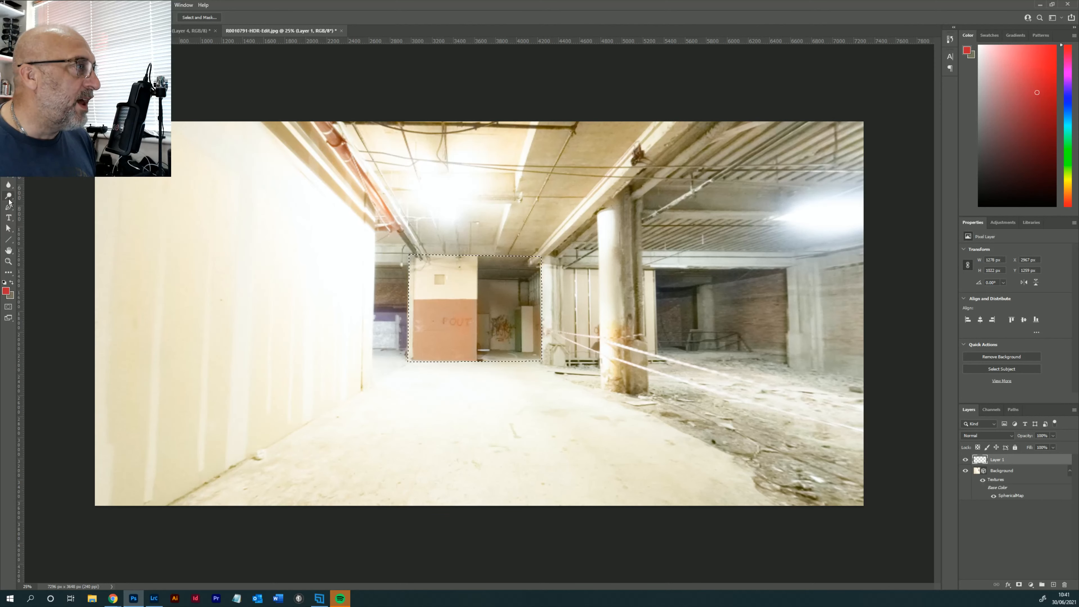
key("g")
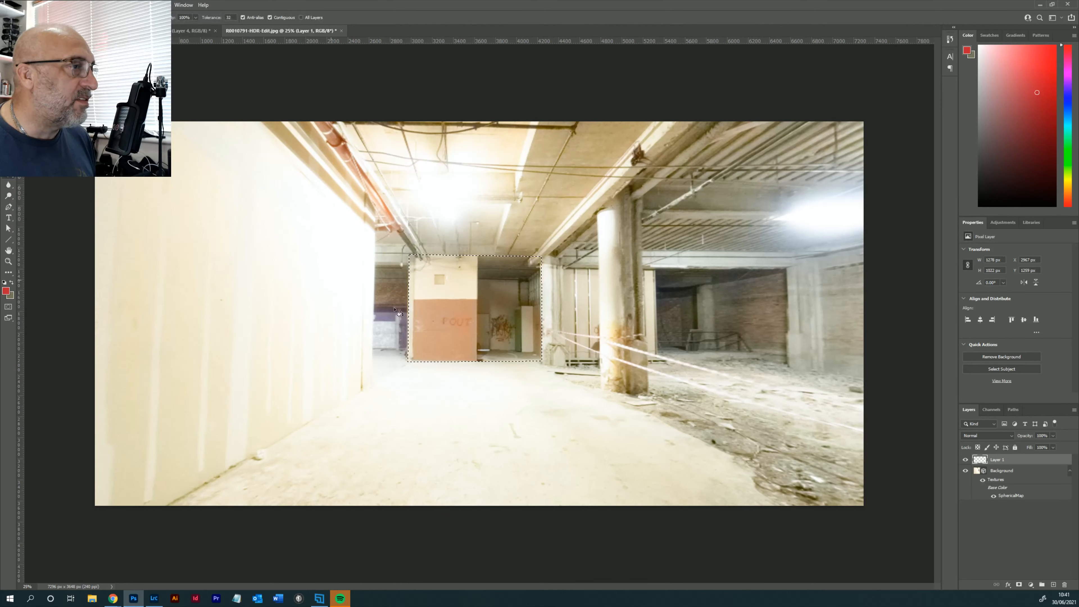
left_click(457, 313)
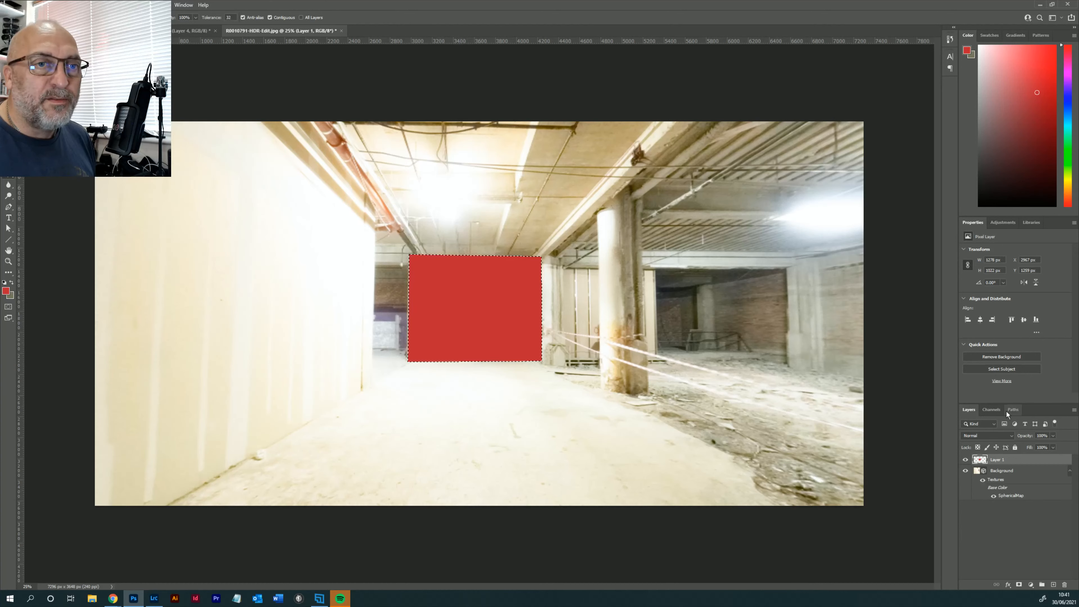
- Add a Gradient Overlay to the red wall layer and move the Layer Style dialog clear of the wall
double_click(1020, 460)
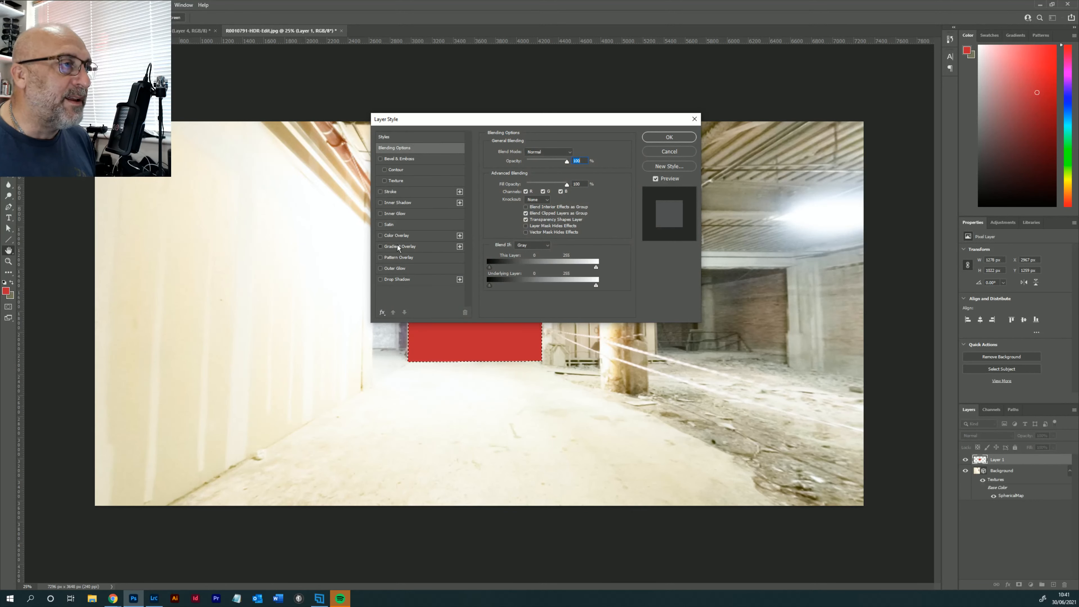
left_click(397, 245)
left_click_drag(553, 121, 746, 184)
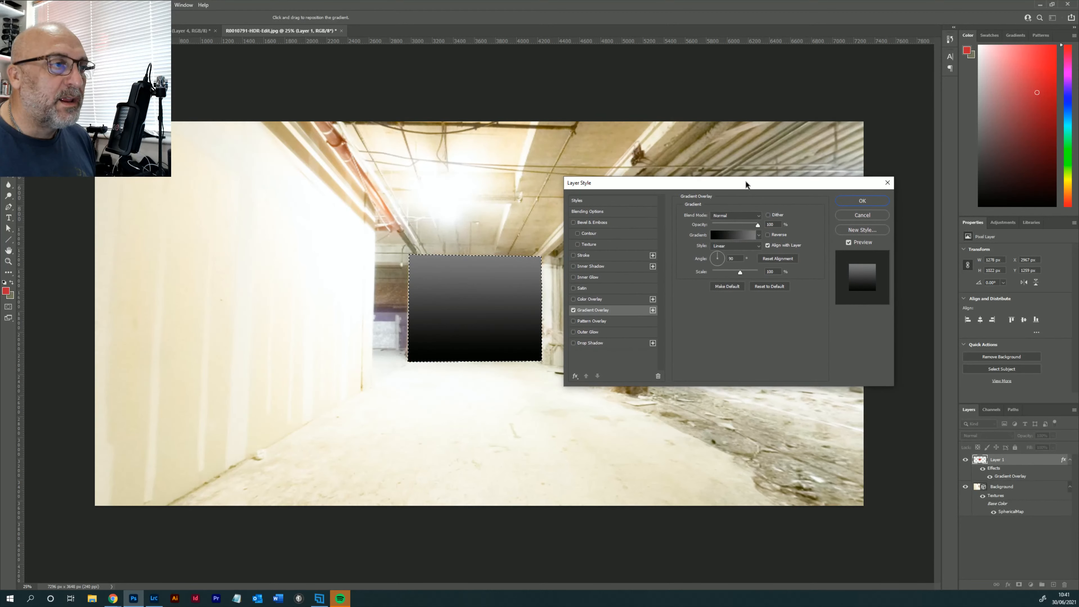
- Set the overlay gradient's starting colour stop to light grey d0d0d0
left_click(732, 235)
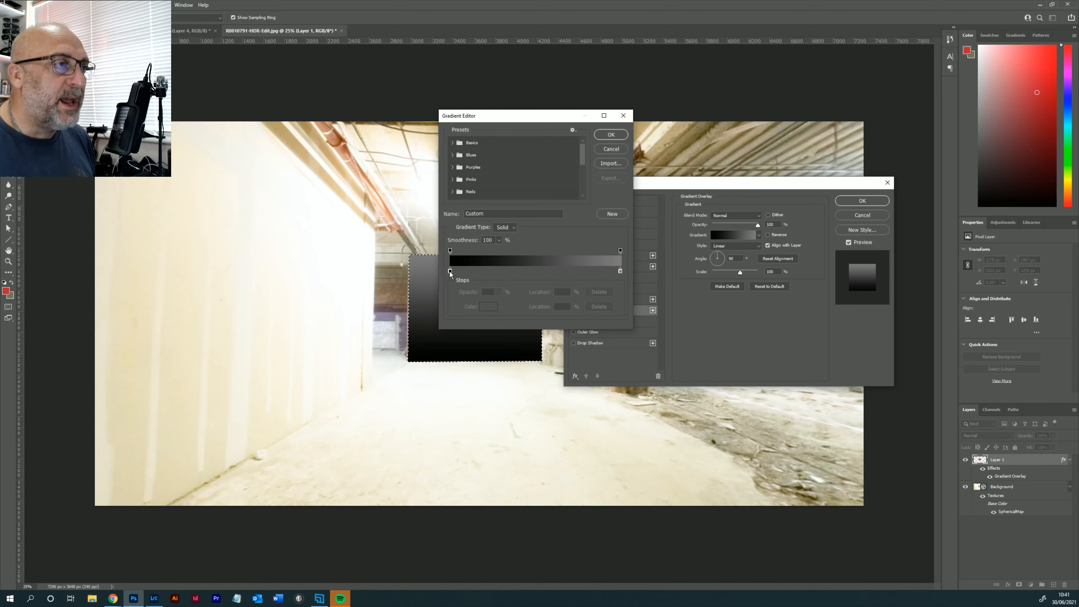
left_click(450, 271)
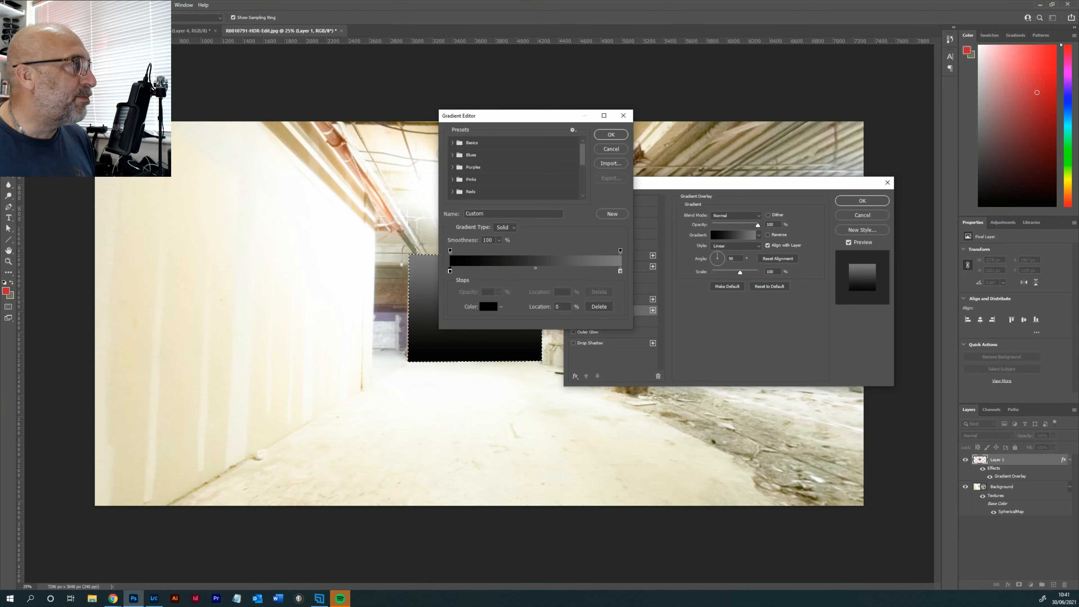
left_click_drag(0, 158, 264, 153)
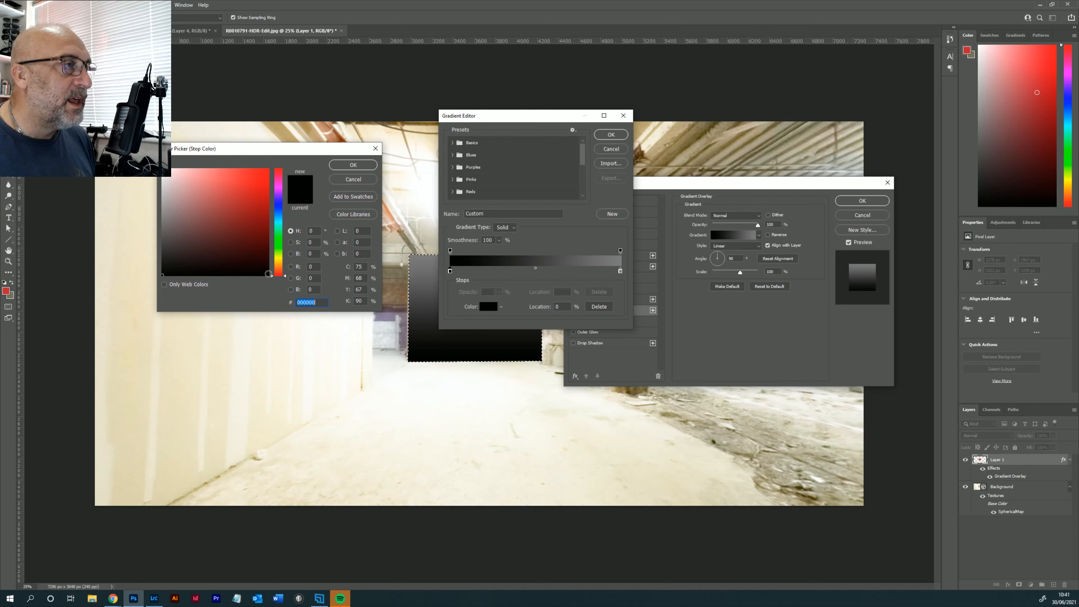
left_click_drag(164, 274, 154, 192)
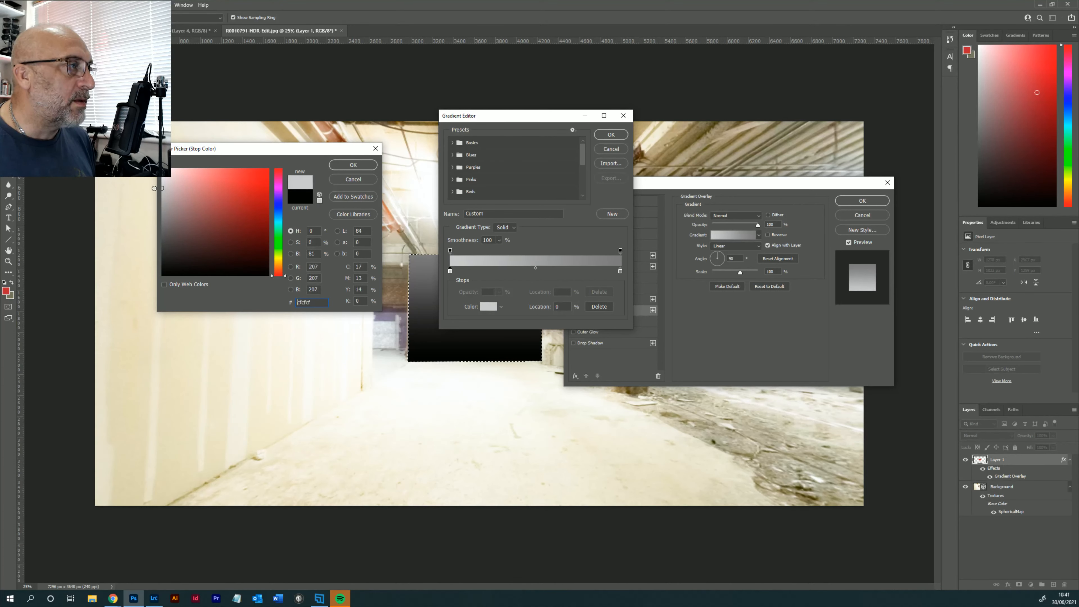
left_click(352, 165)
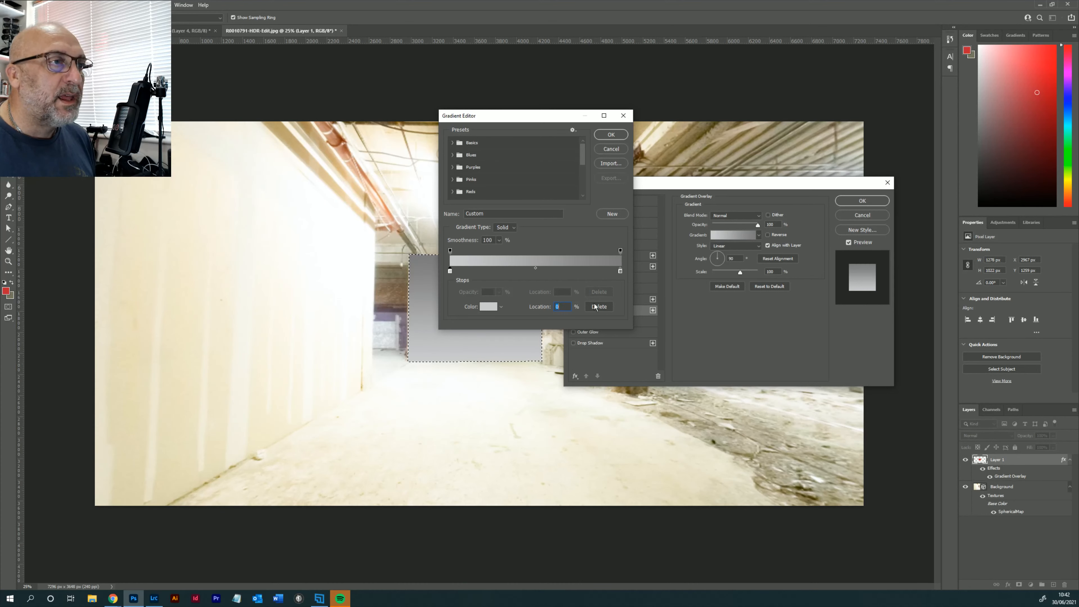
- Set the overlay gradient's ending colour stop, at location 100%, to near-white f8f8f8
left_click(621, 271)
double_click(620, 271)
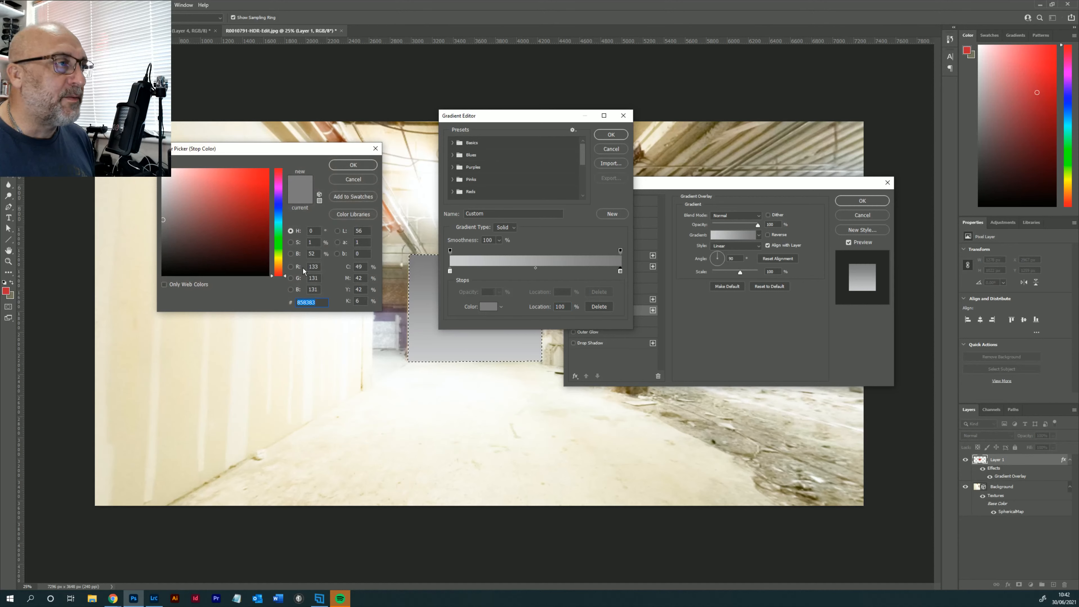
type("f8f8f8")
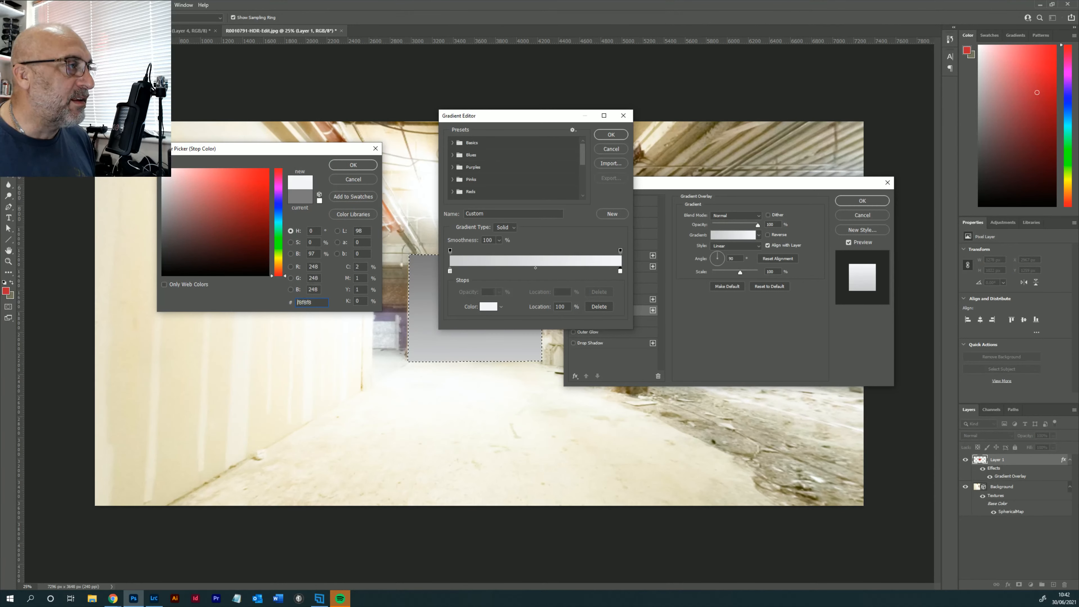
left_click(353, 165)
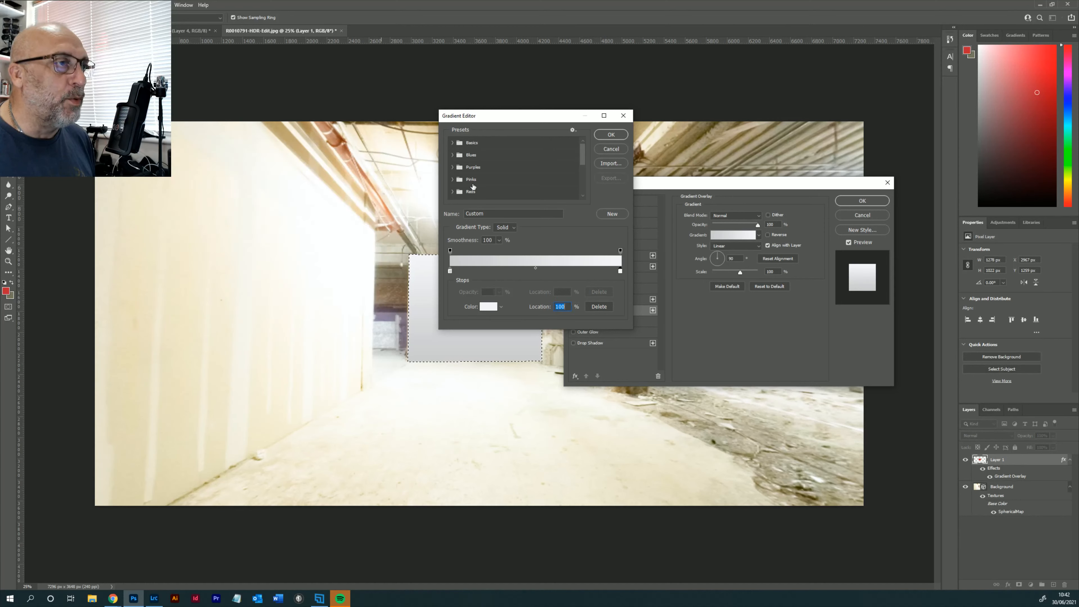
- Accept the gradient, add a Bevel & Emboss Texture to the end wall layer and try two of the Water patterns
left_click(611, 134)
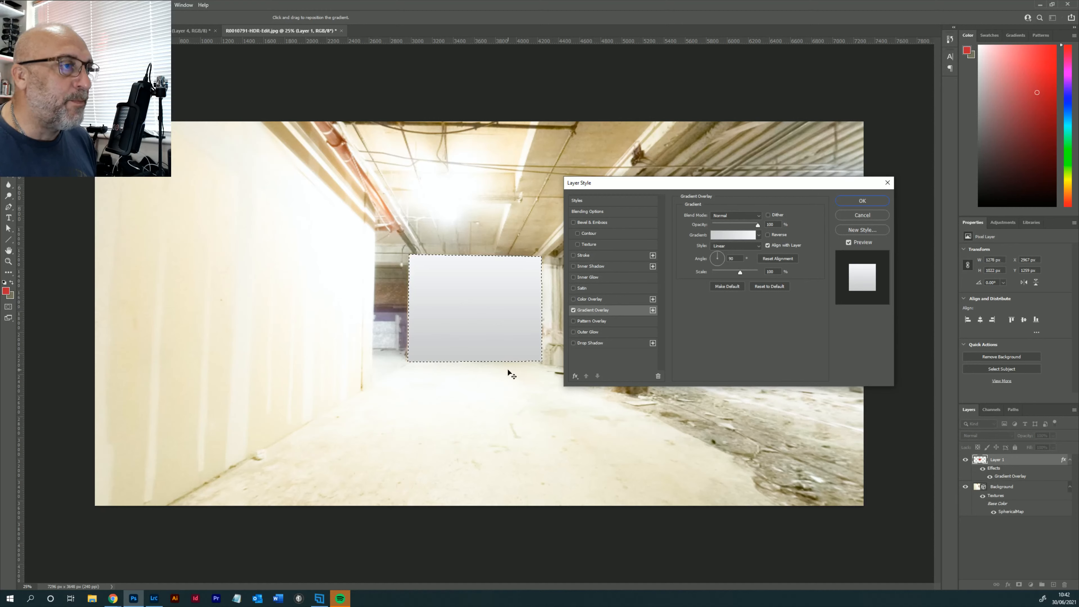
left_click(594, 243)
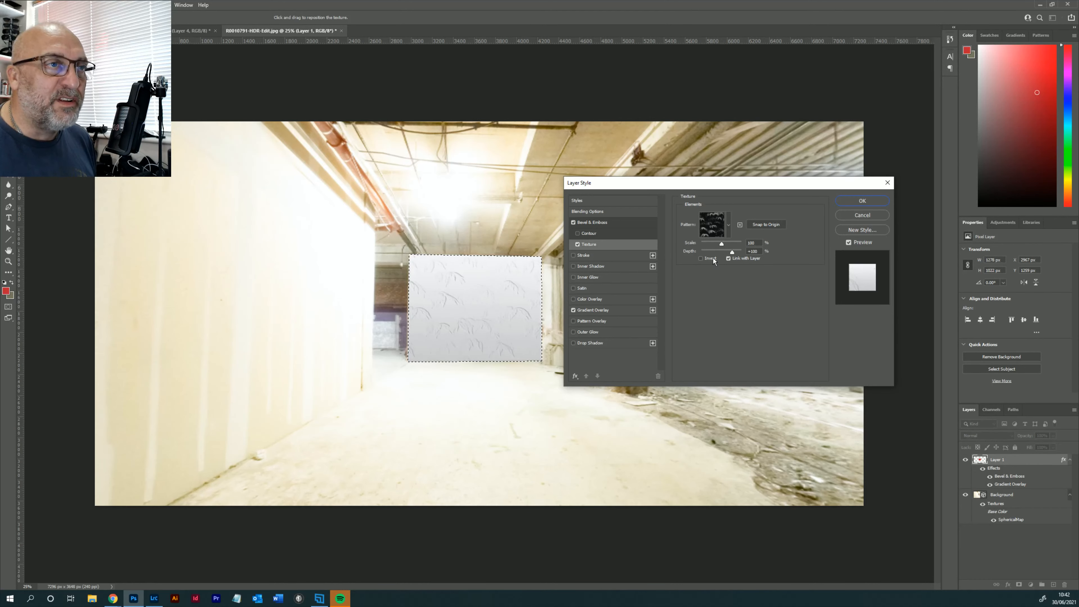
left_click(728, 227)
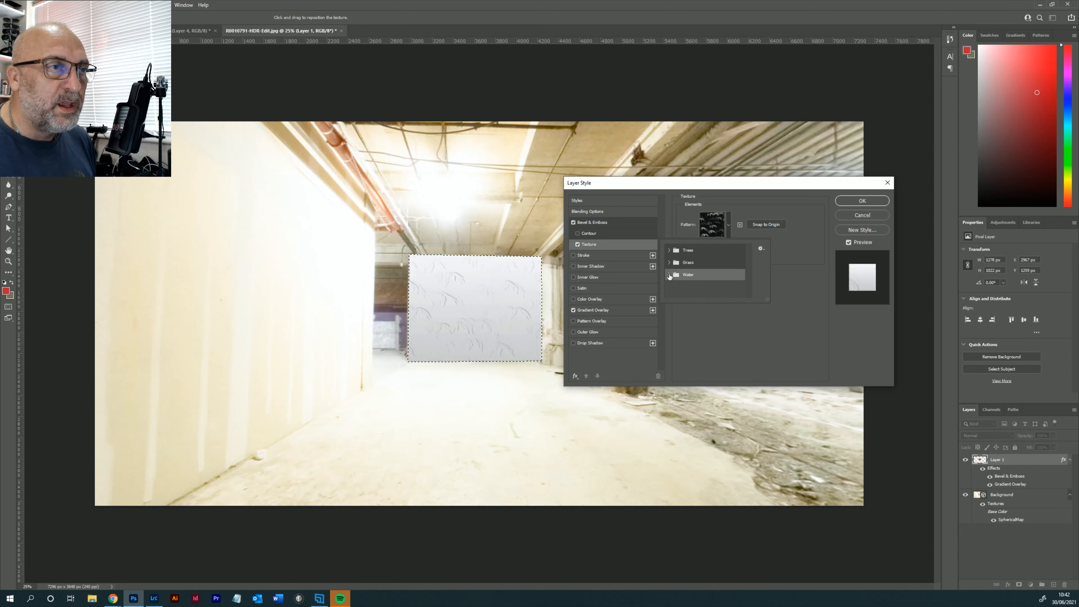
left_click(689, 274)
left_click(695, 290)
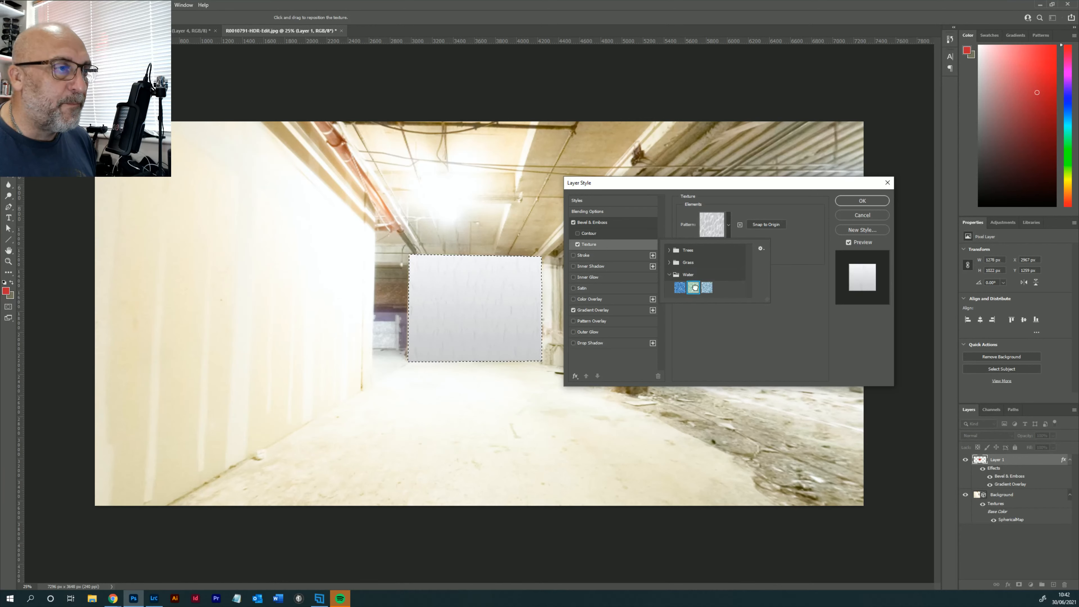
left_click(680, 288)
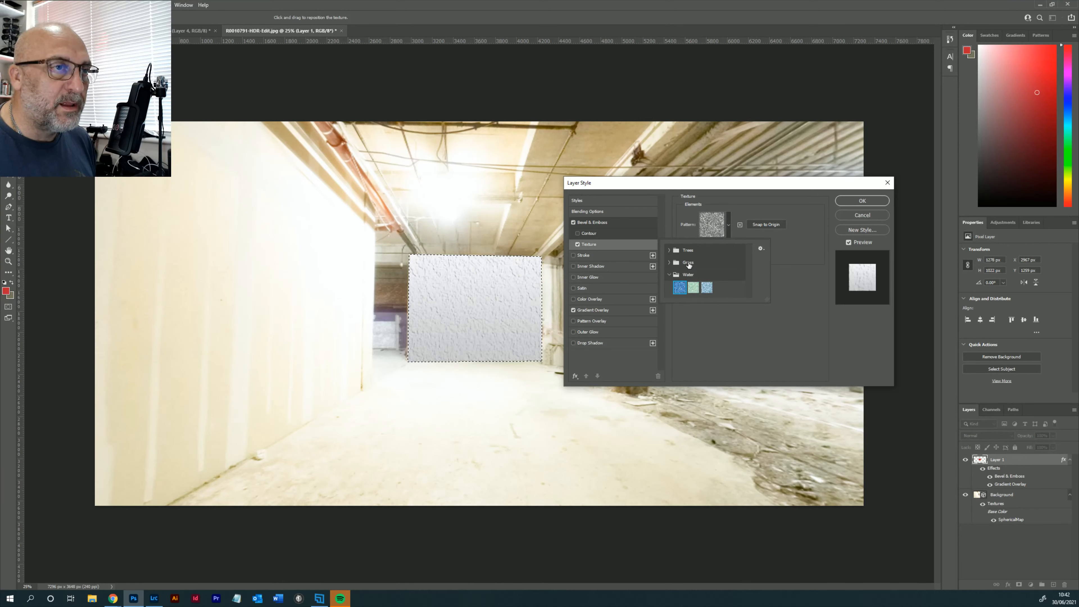
- Set the end wall's texture to the second Grass pattern and apply the layer style
left_click(668, 262)
left_click(680, 276)
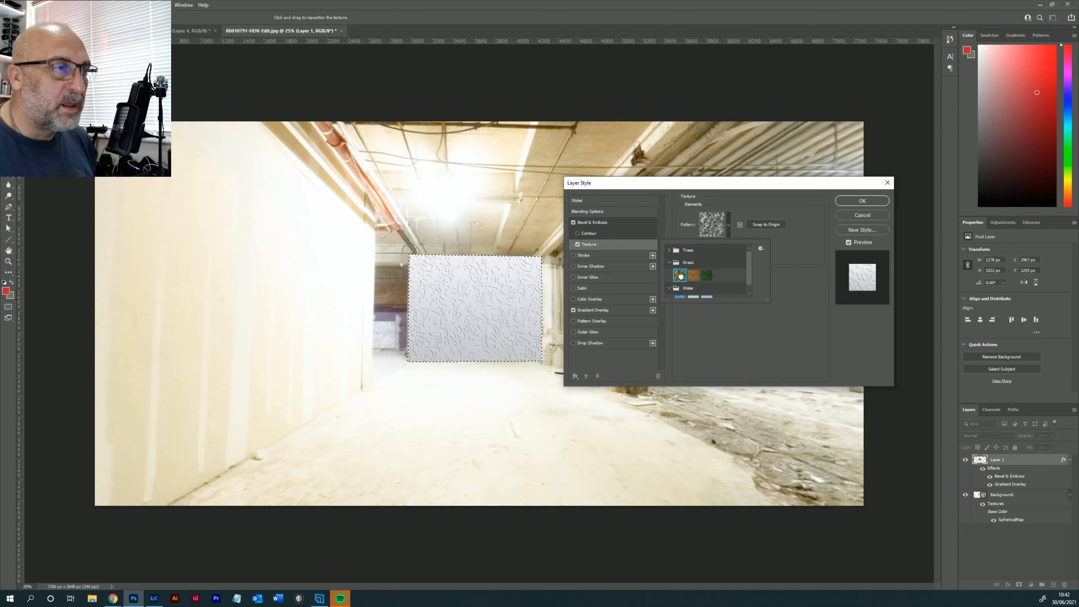
left_click(694, 275)
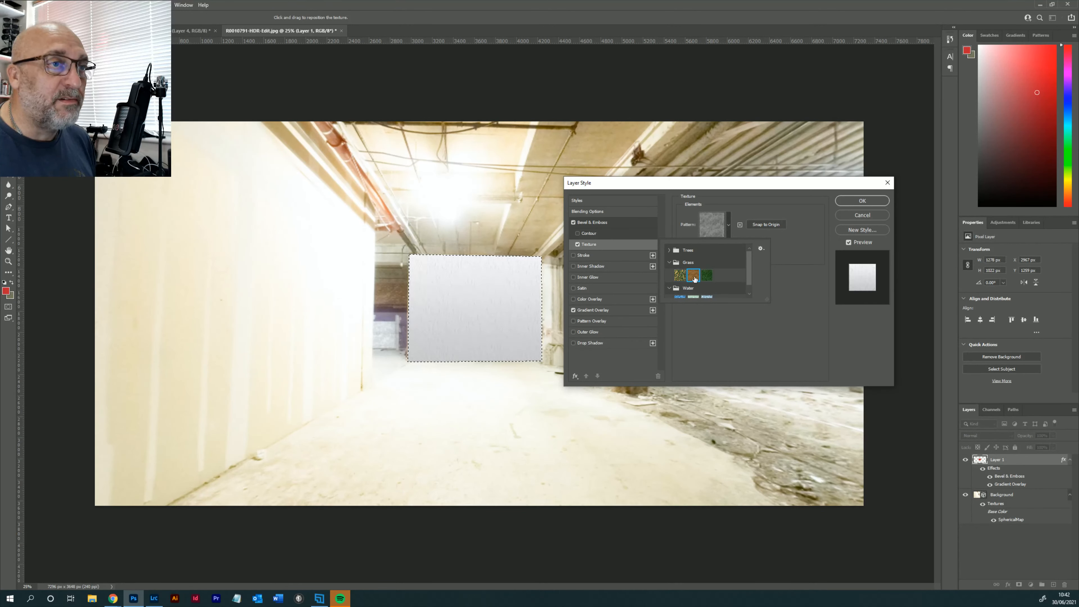
left_click(856, 199)
left_click(857, 200)
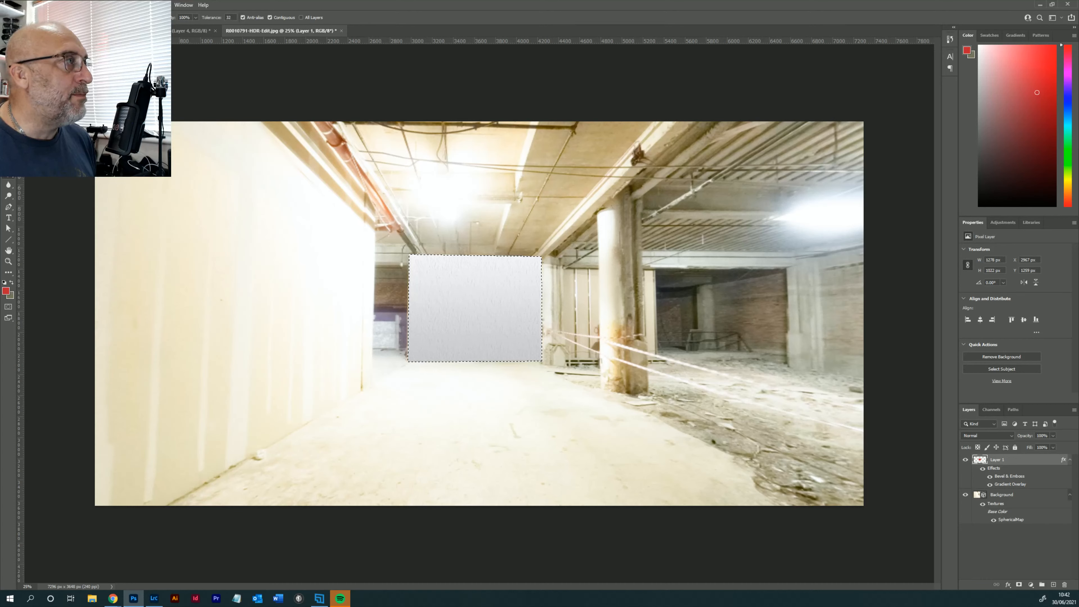
- Clear the selection around the new end wall
key("v")
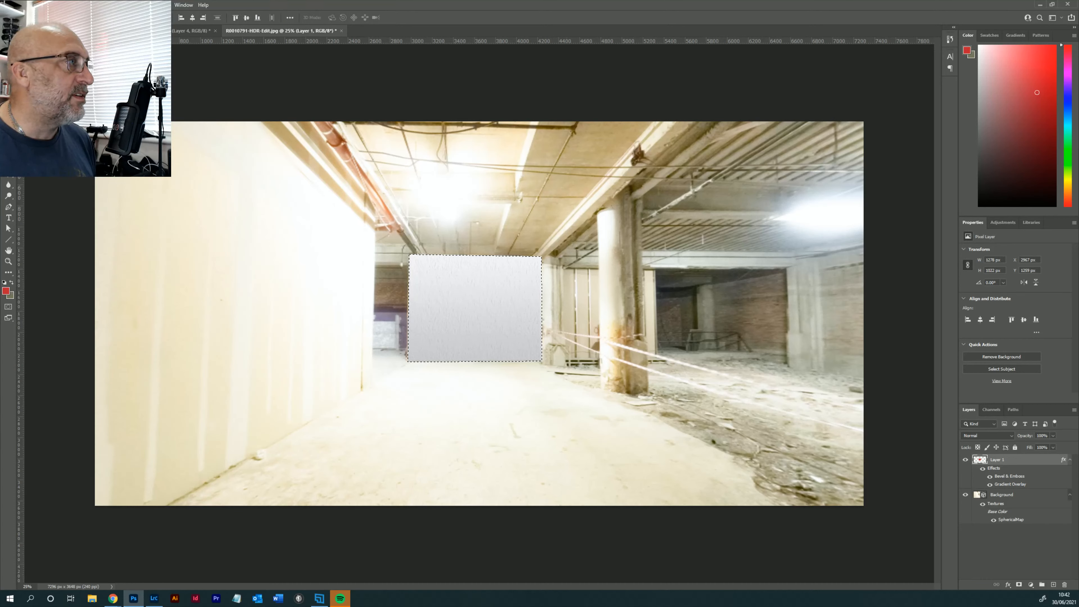
key("m")
left_click(205, 168)
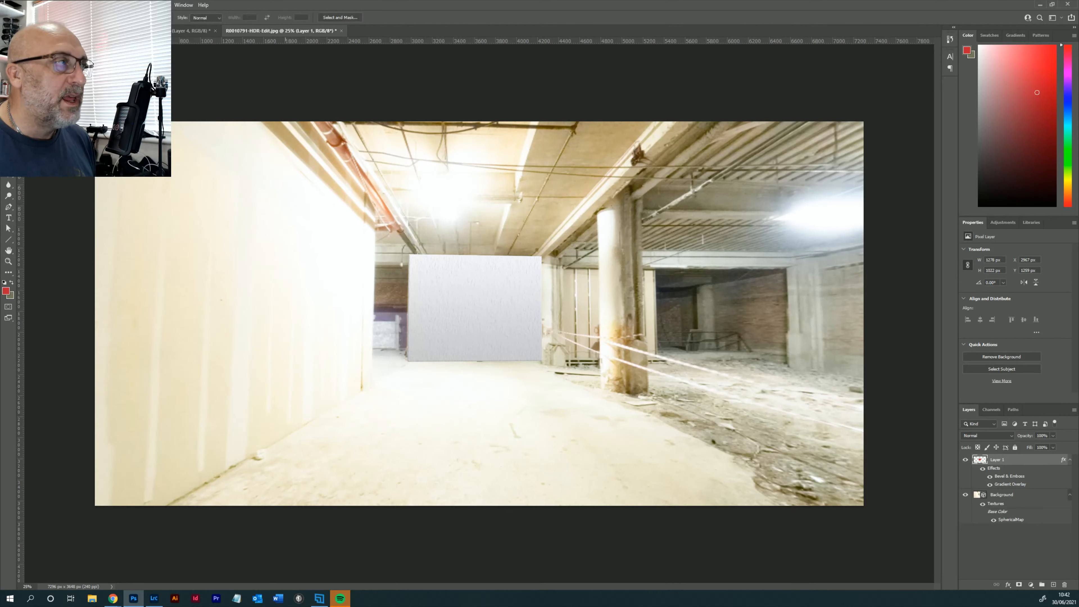
key("v")
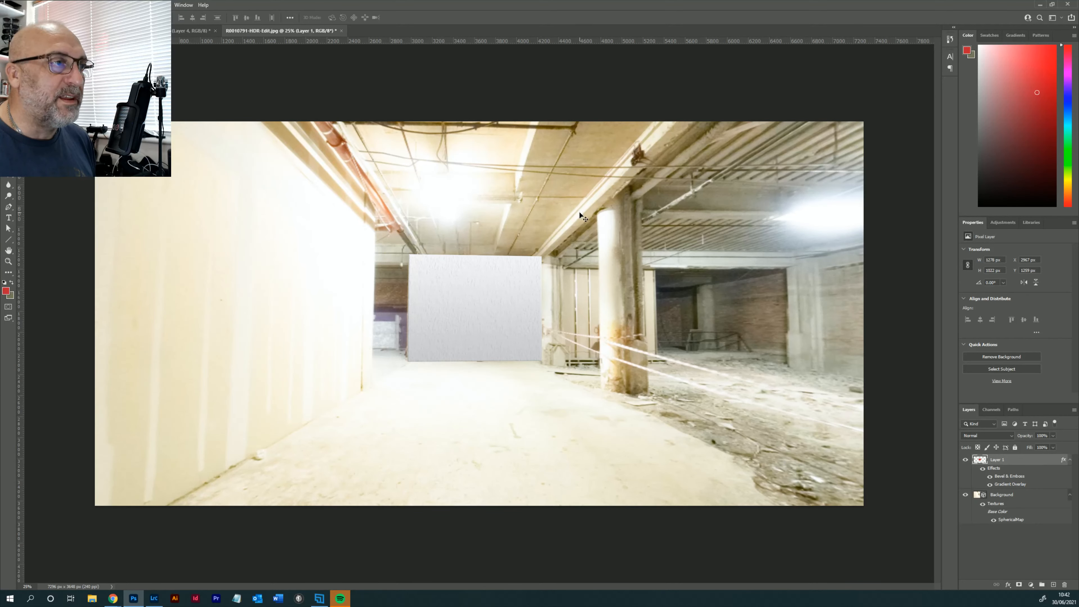
left_click_drag(584, 217, 628, 225)
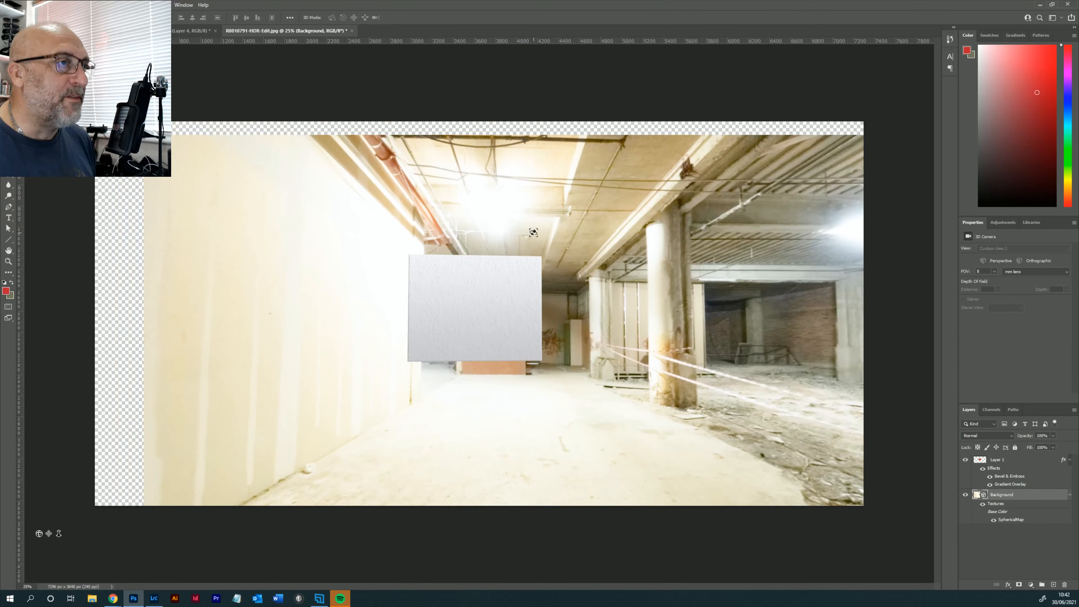
left_click(30, 6)
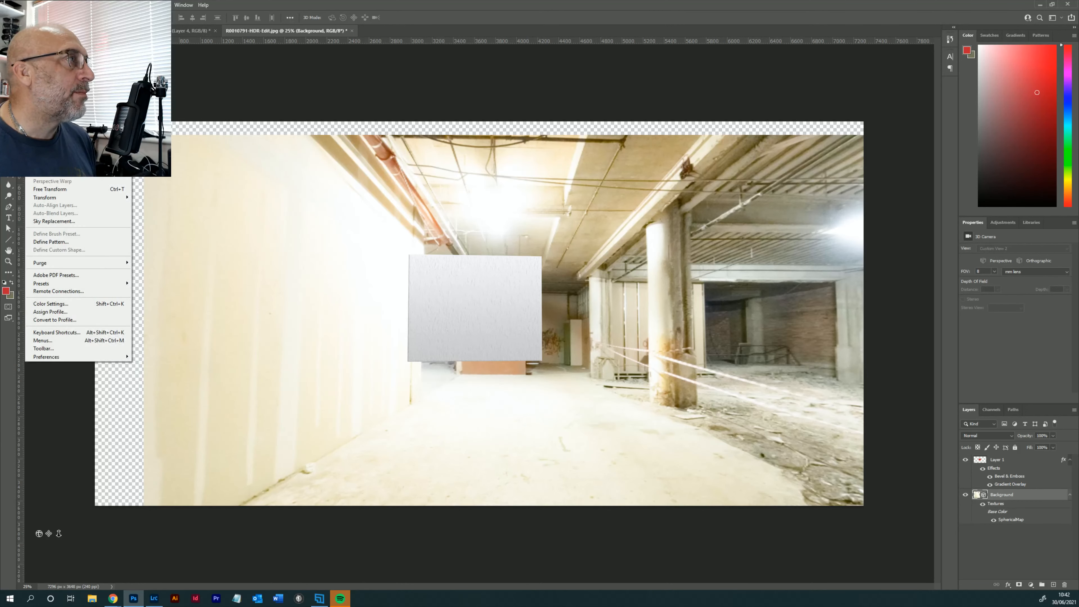
left_click(42, 14)
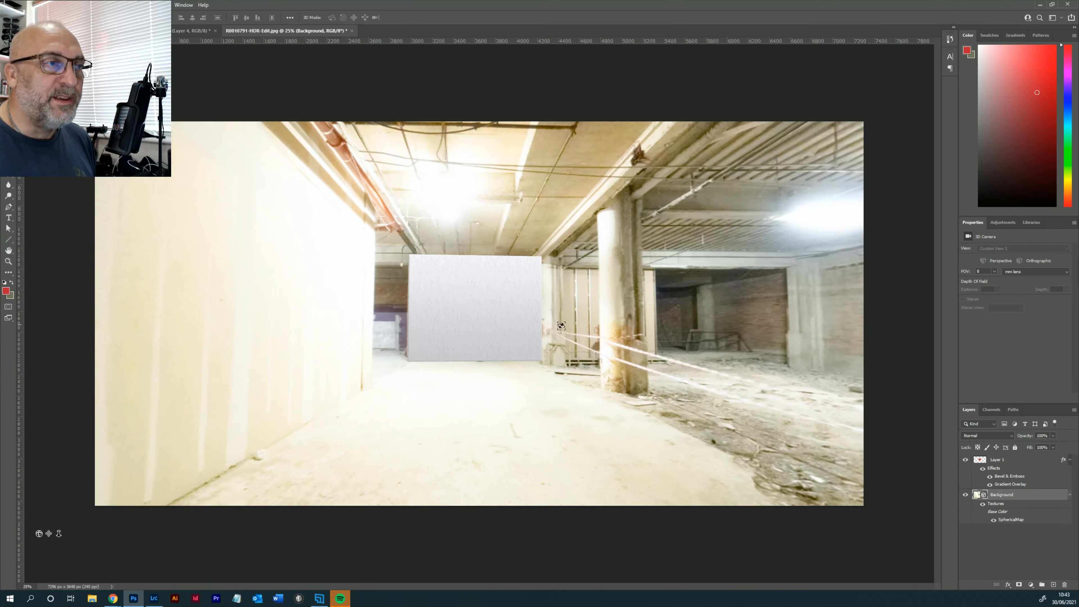
- Merge the end wall layer down into the Background panorama layer
right_click(1014, 460)
left_click(1014, 459)
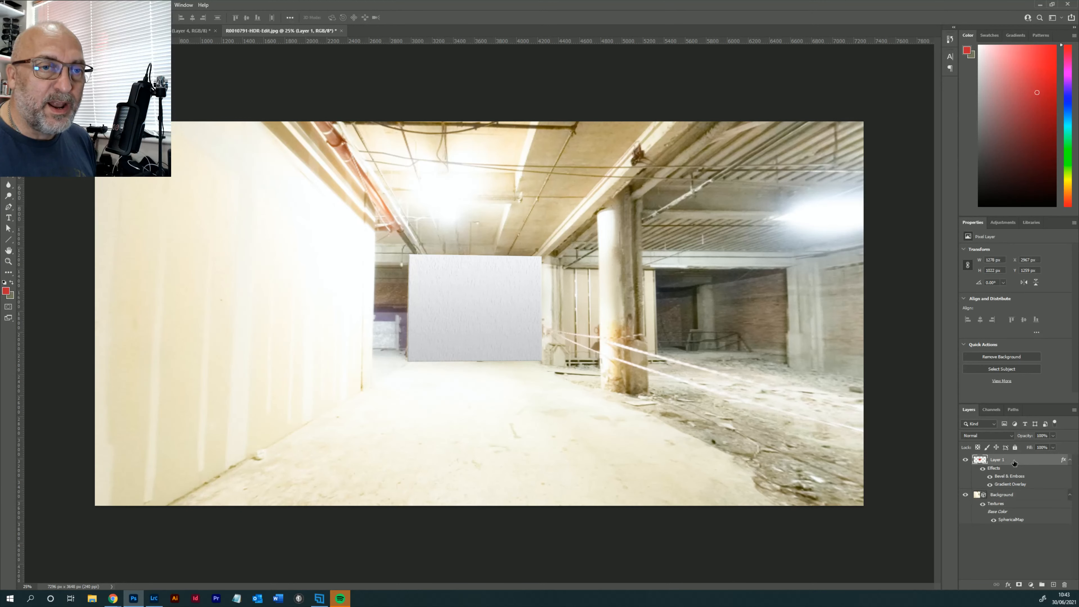
right_click(1014, 460)
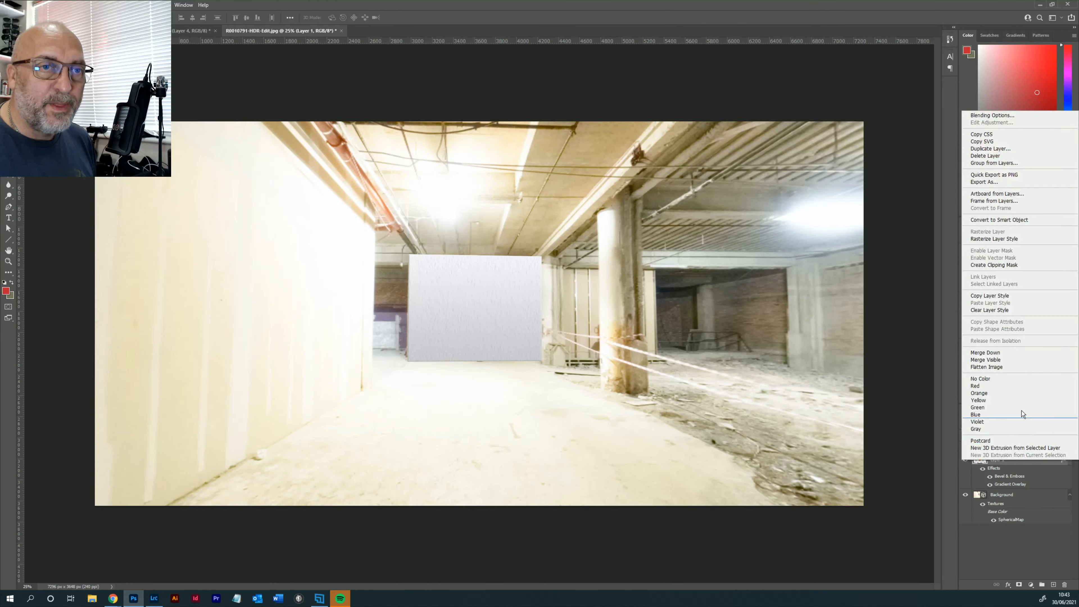
left_click(1003, 352)
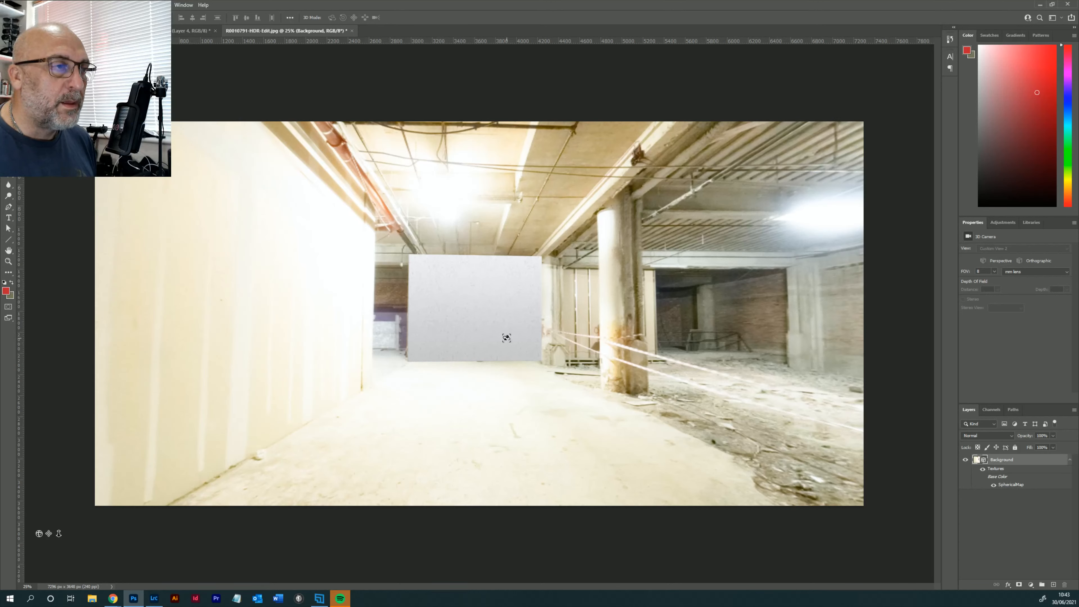
- Add a new layer for covering the open side between the end wall and the STAY brick wall
left_click_drag(506, 338, 608, 326)
left_click_drag(608, 328, 613, 338)
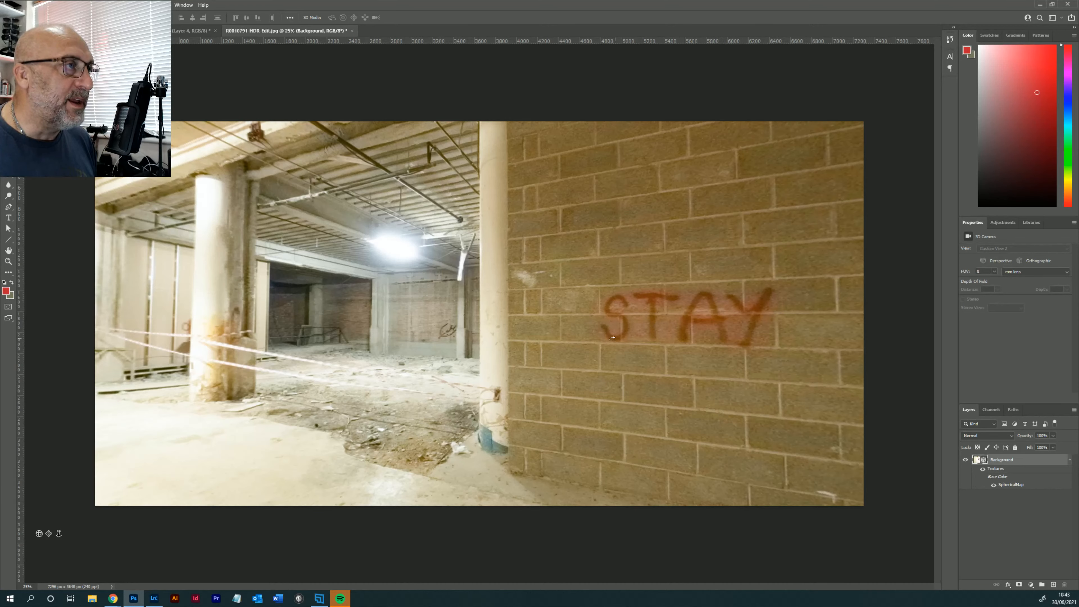
left_click_drag(613, 338, 599, 336)
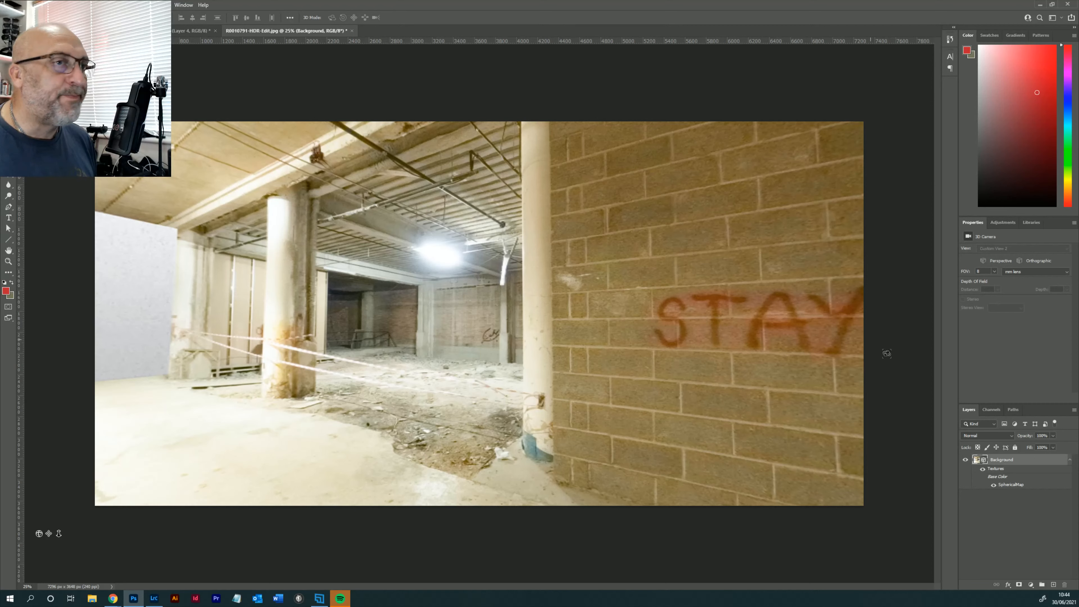
left_click(1054, 586)
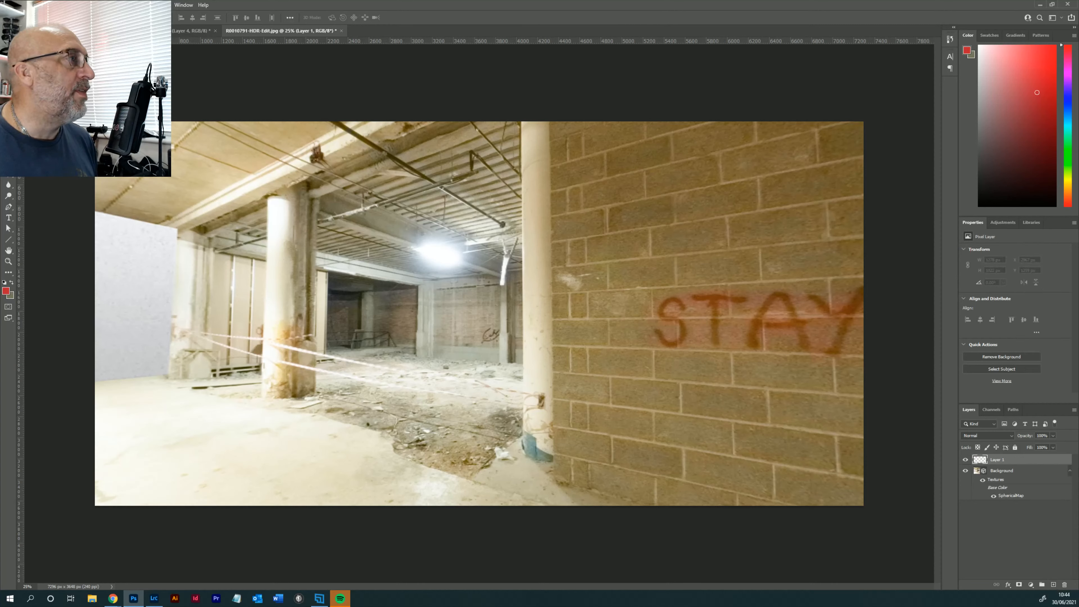
- Outline a four-cornered polygon about 3700 by 4150 px from the end wall to the brick wall and fill it with the red foreground colour
left_click(8, 65)
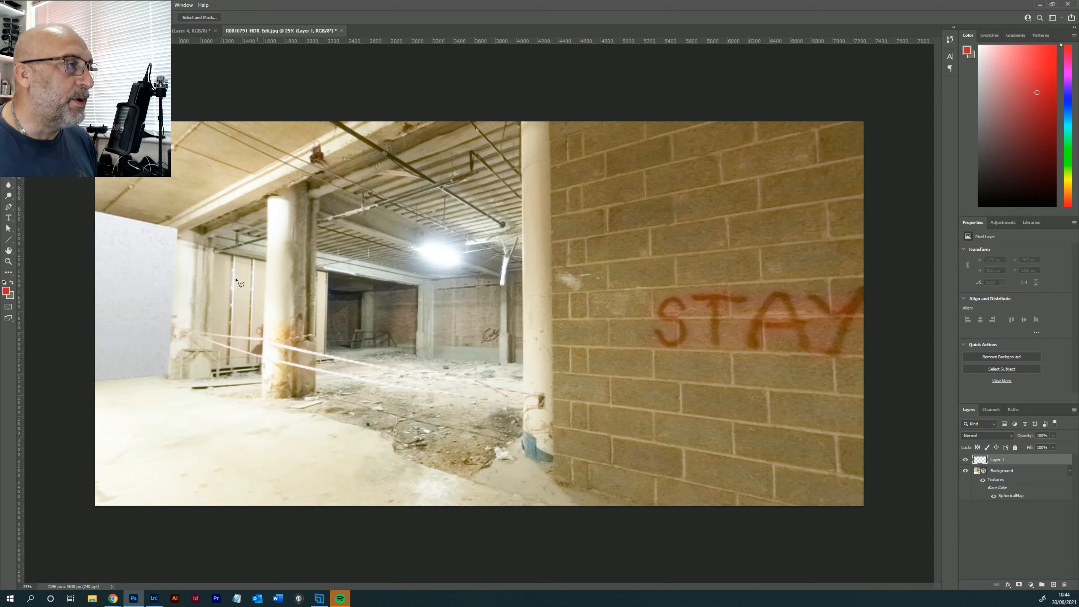
left_click(169, 377)
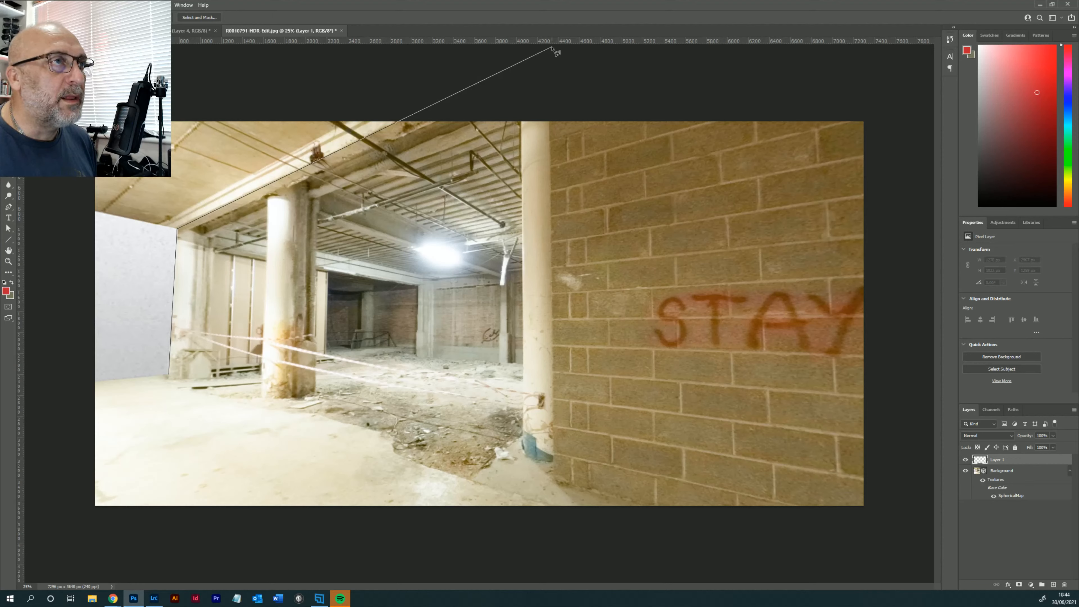
left_click(558, 484)
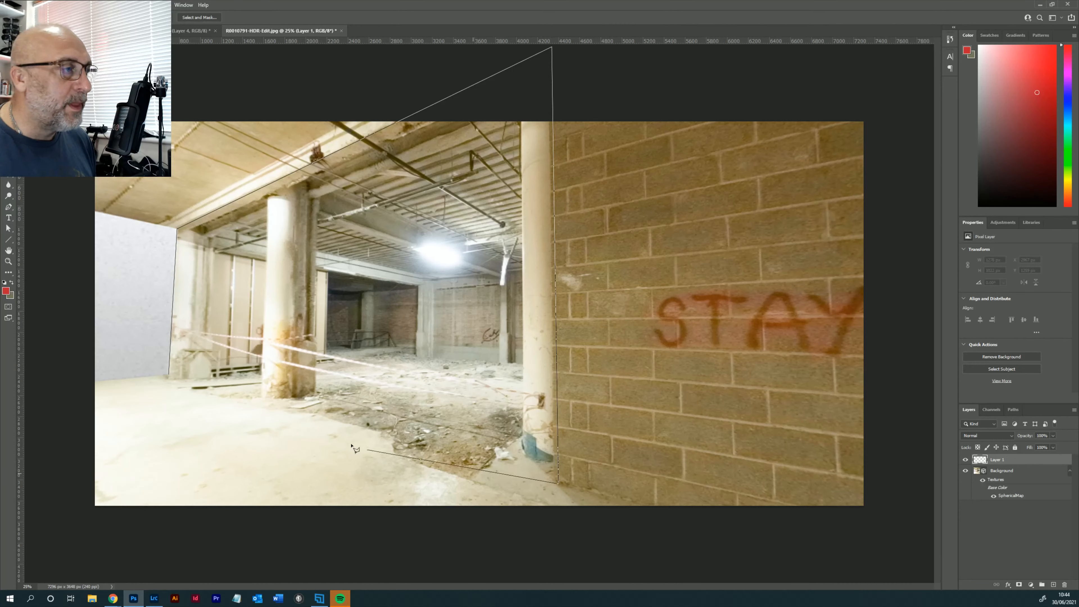
left_click(170, 376)
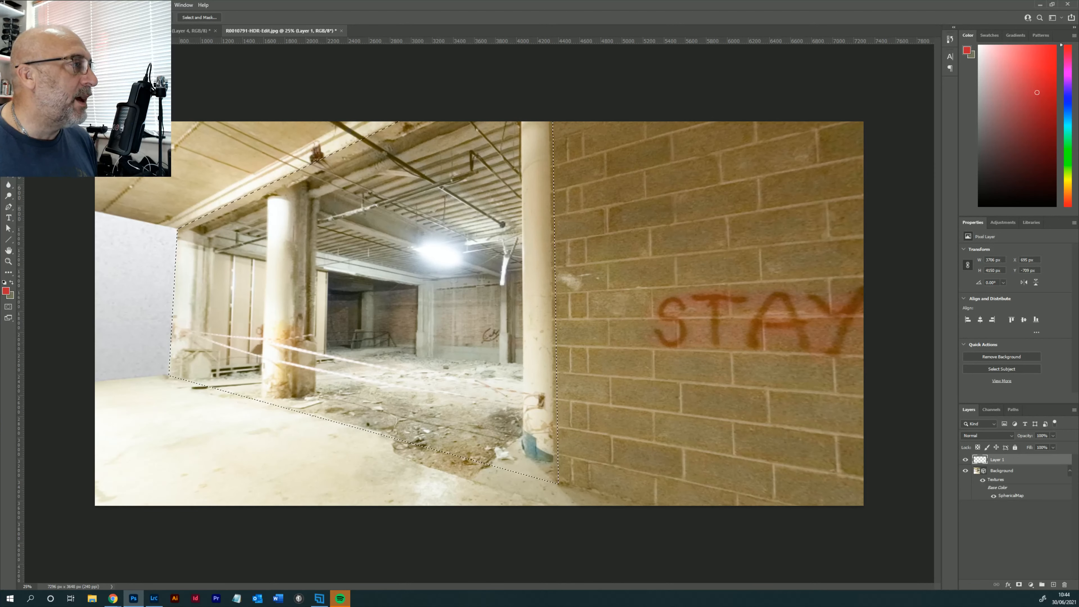
key("g")
left_click(442, 302)
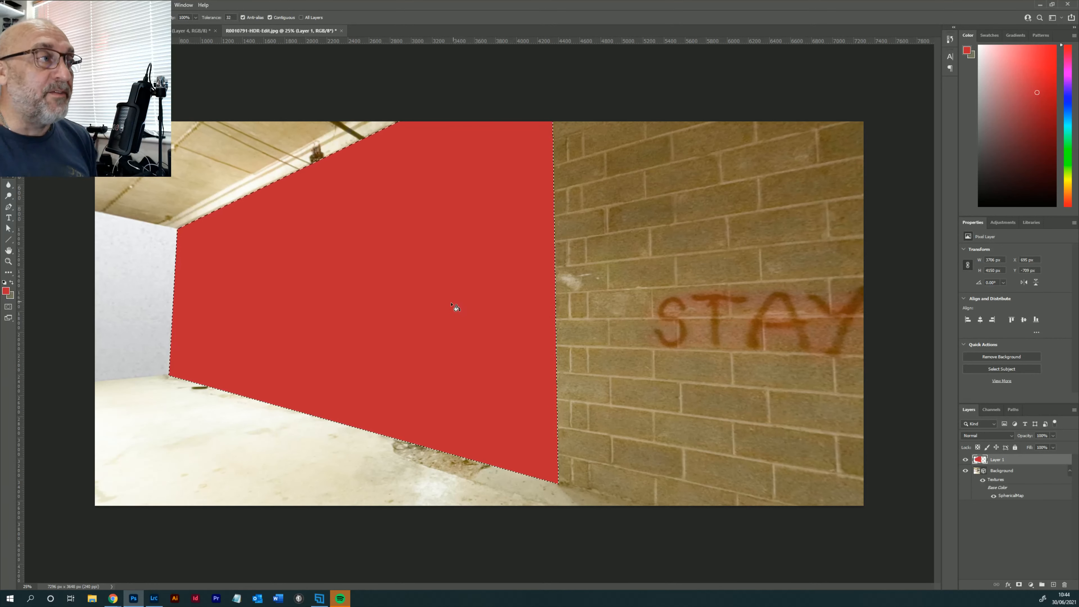
- Add the light grey Gradient Overlay and the Bevel & Emboss Texture to the red side wall layer
double_click(1033, 462)
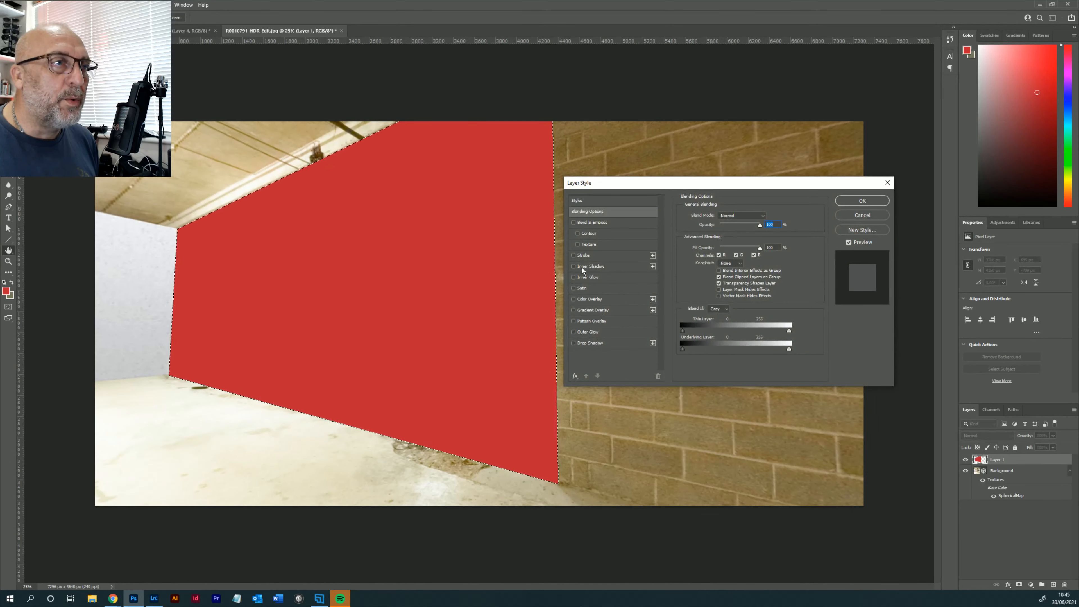
left_click(590, 310)
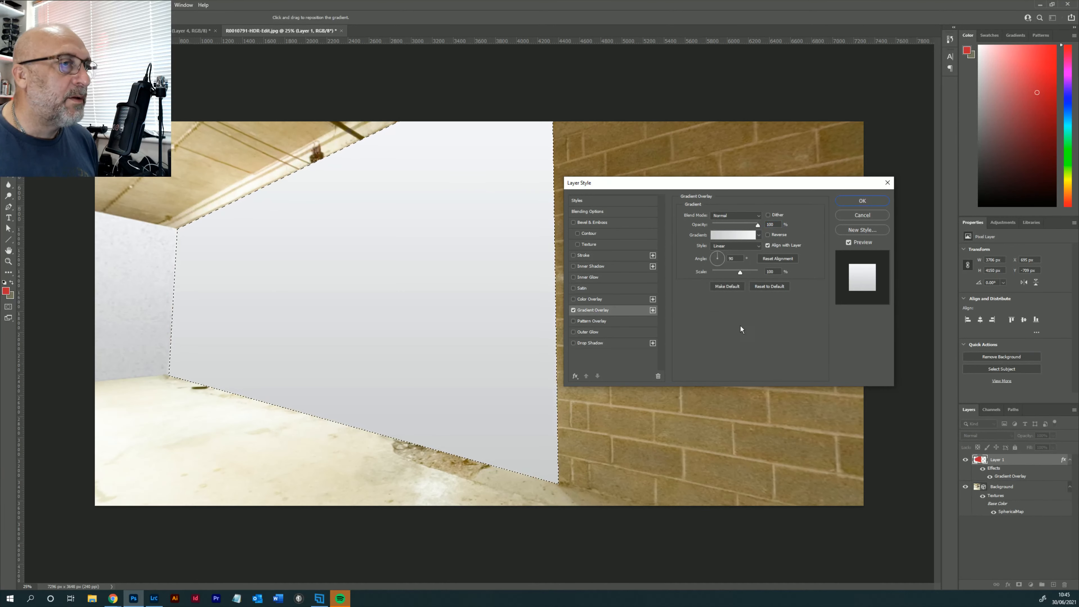
left_click(587, 244)
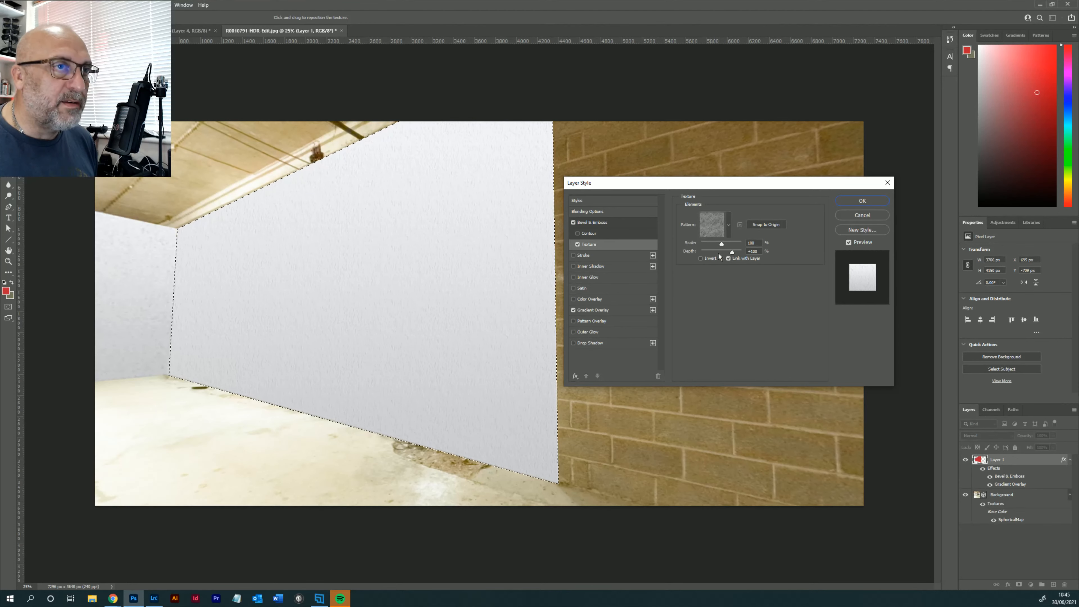
- Try different Gradient Overlay angles on the side wall, settle on about 60° and apply the layer style
left_click(596, 311)
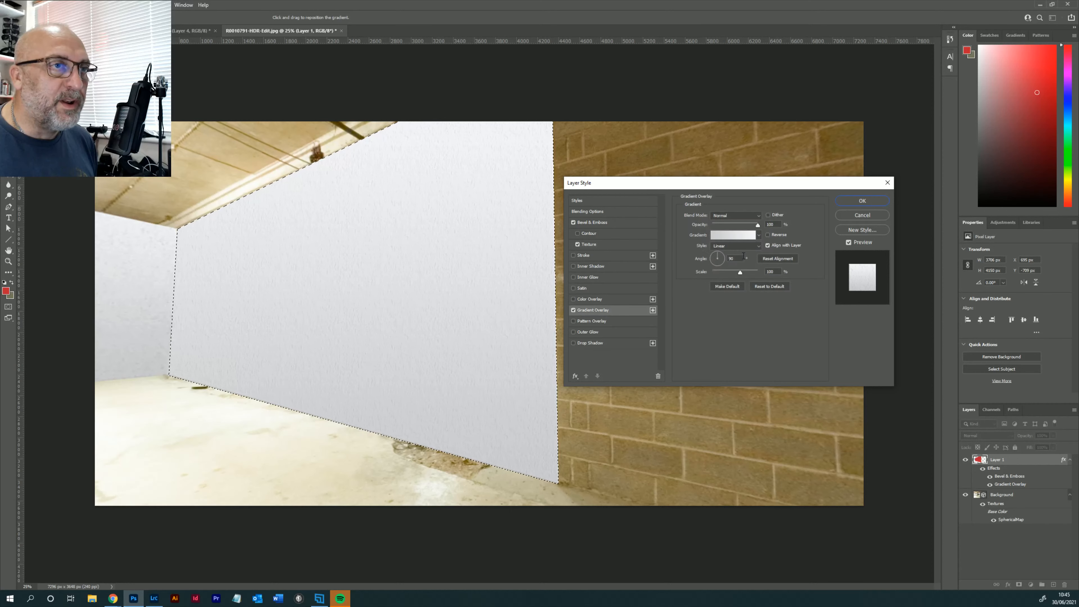
left_click(720, 255)
left_click(722, 256)
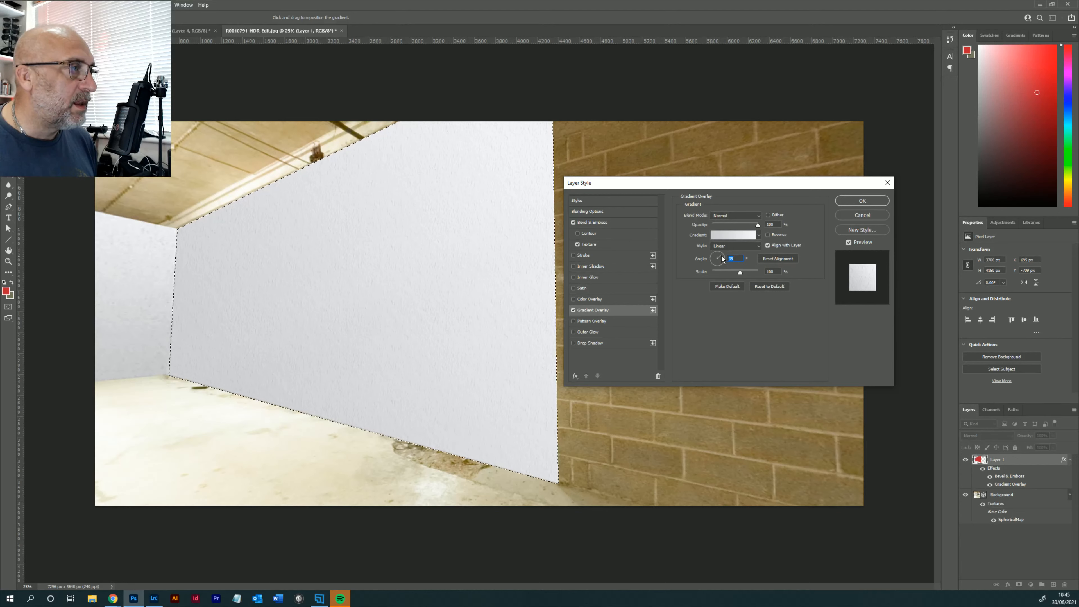
left_click(723, 261)
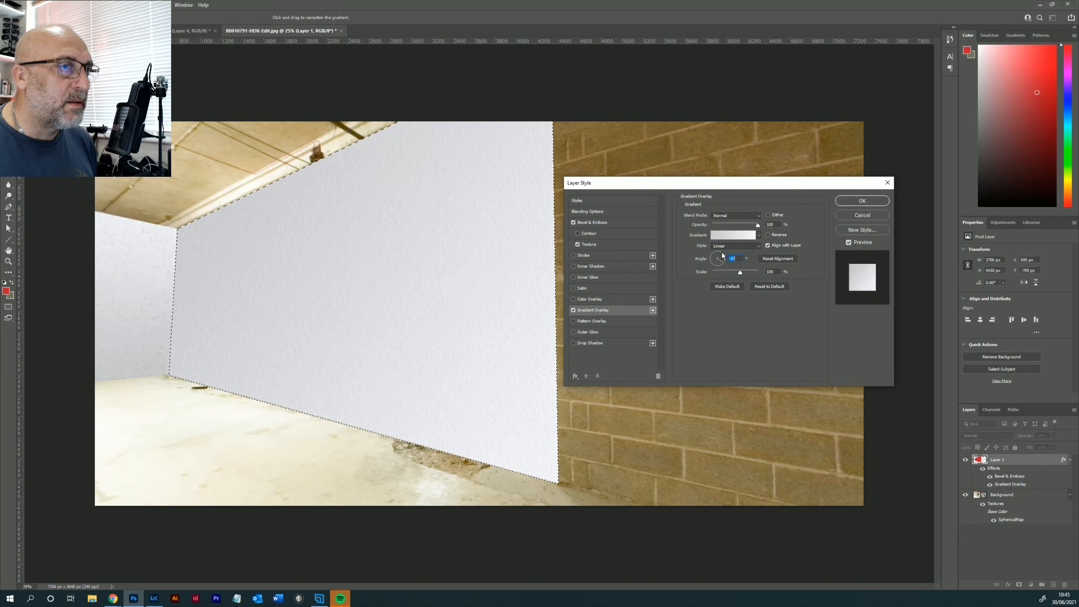
left_click(722, 252)
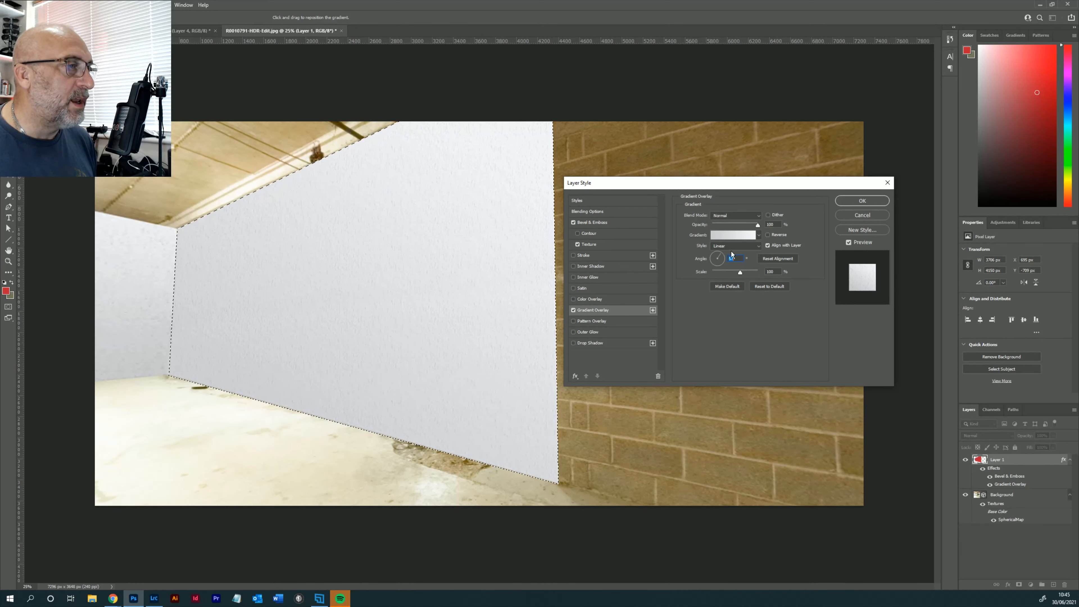
left_click(864, 201)
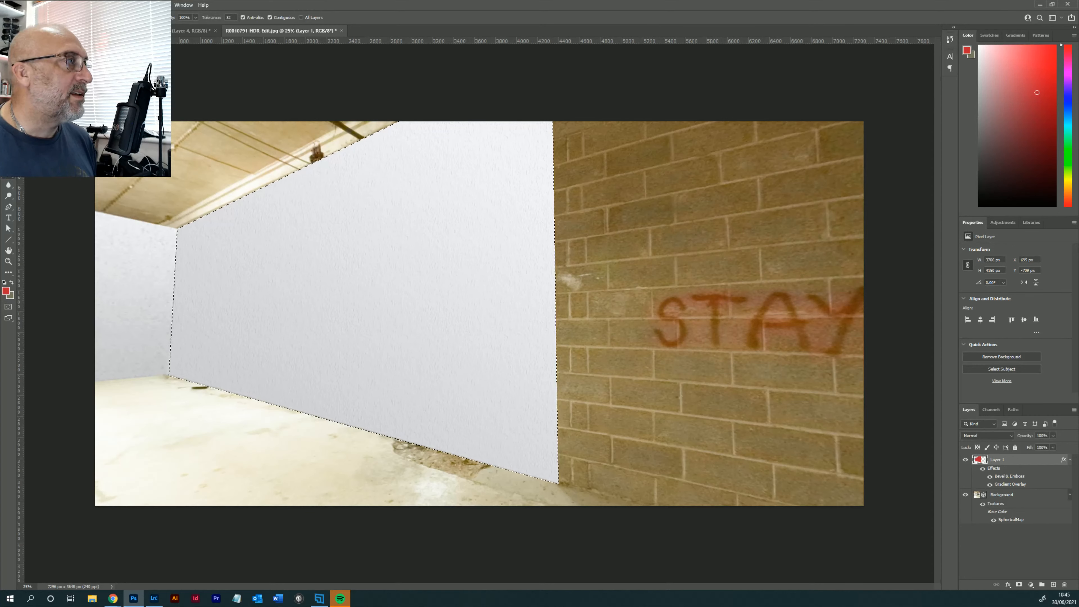
- Clear the selection and merge the textured side wall layer down into the Background panorama
key("m")
key("ctrl+d")
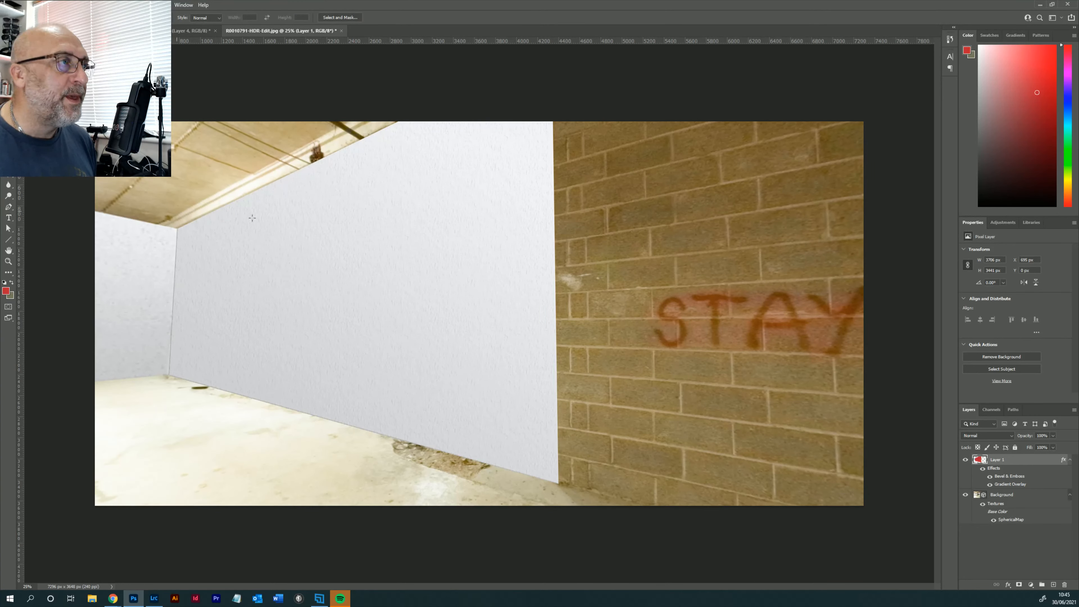
right_click(1009, 463)
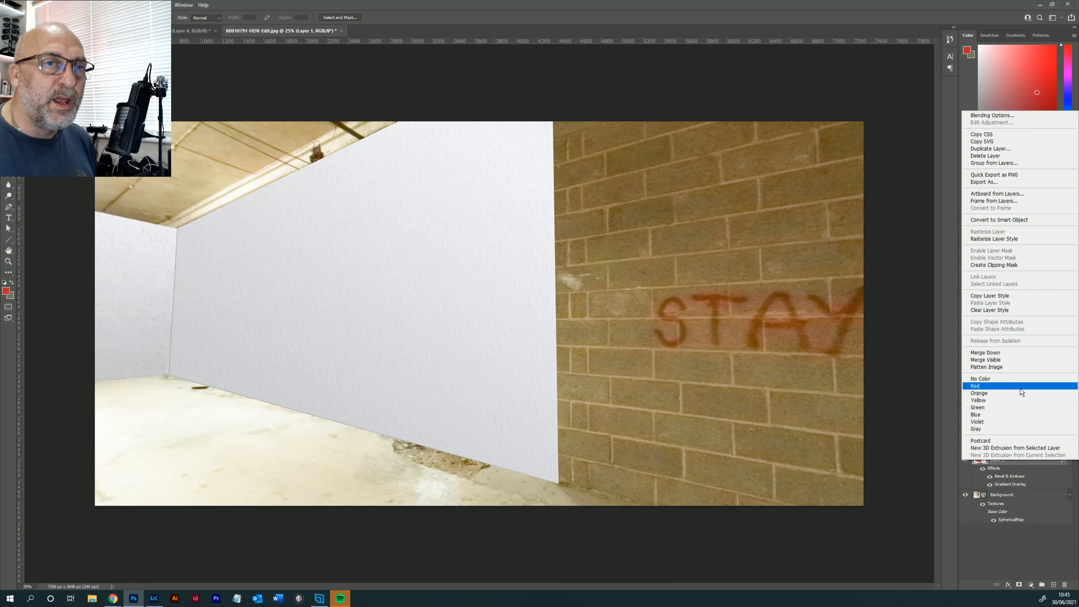
left_click(1004, 352)
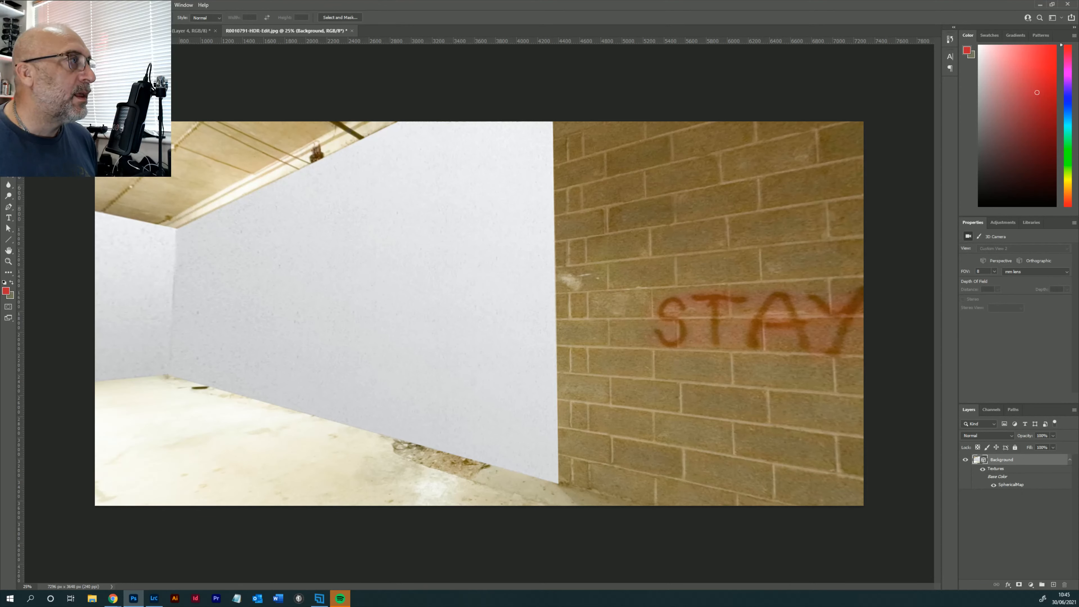
- Add a new layer above the Background for covering the plasterboard wall around the door
key("v")
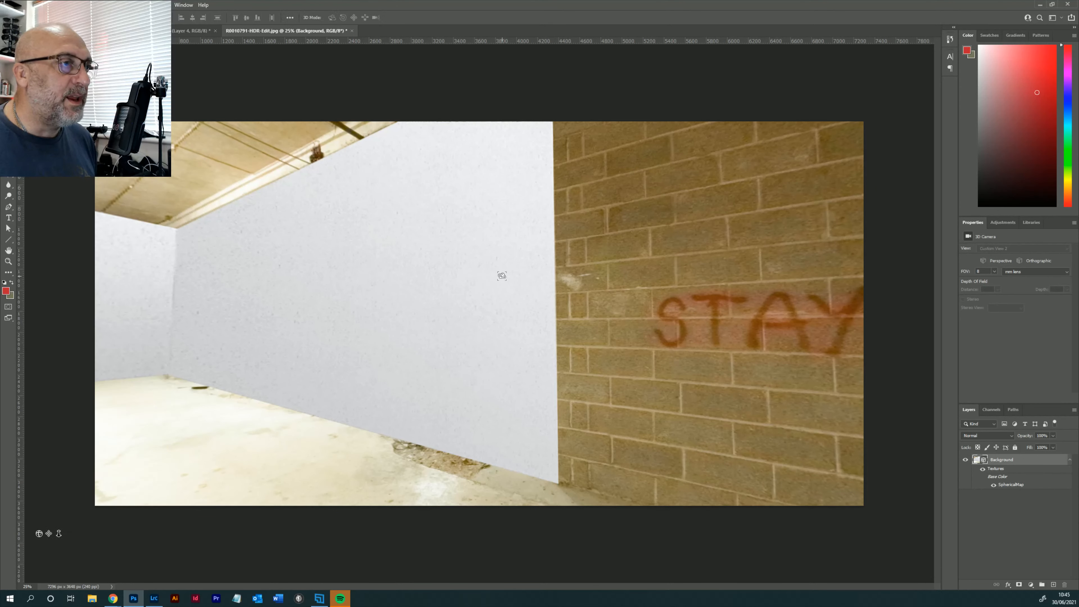
left_click_drag(501, 275, 714, 279)
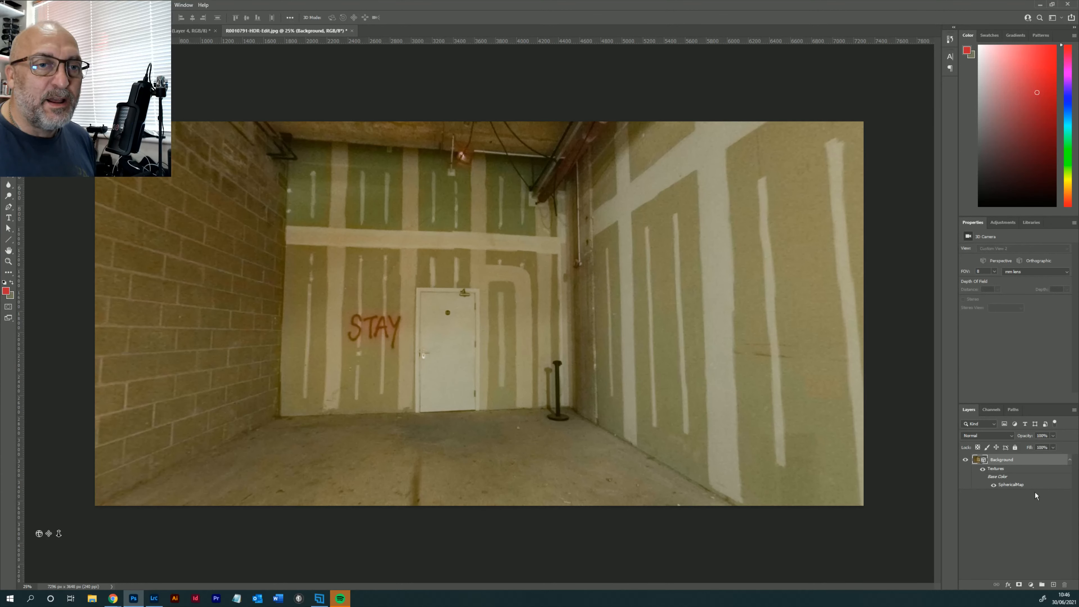
left_click(1055, 586)
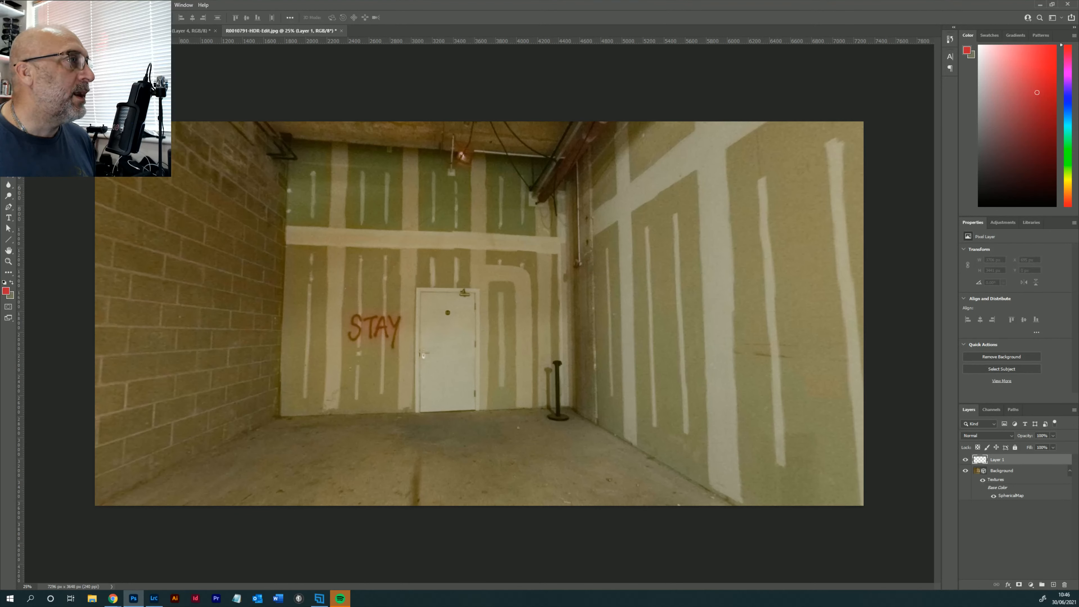
- Outline the door wall, about 2750 by 2650 px, excluding the door and the pipe corner, and fill it with the red foreground colour
left_click(8, 65)
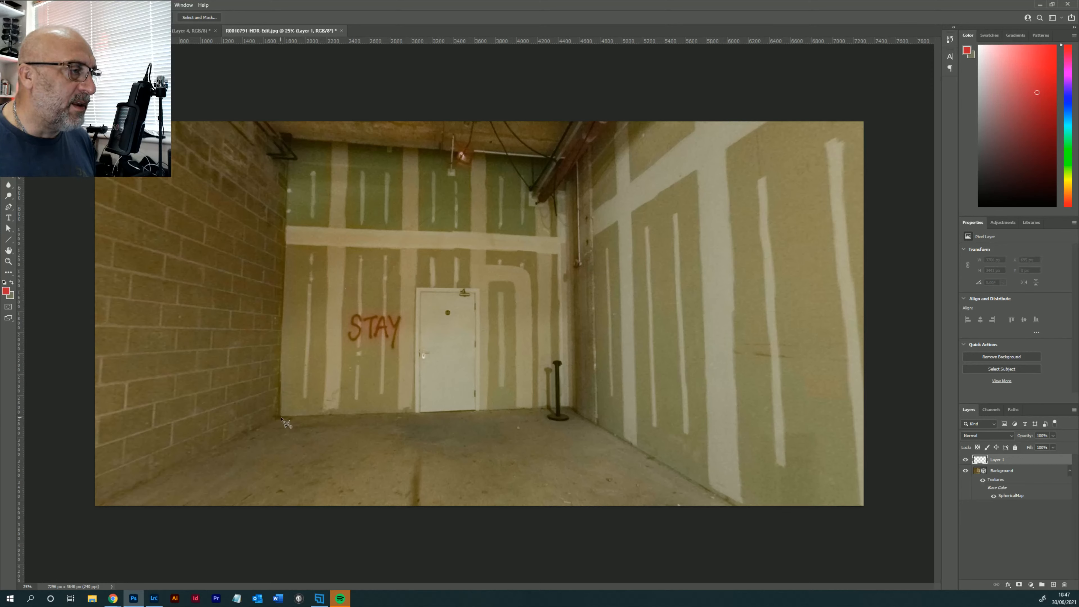
left_click(280, 418)
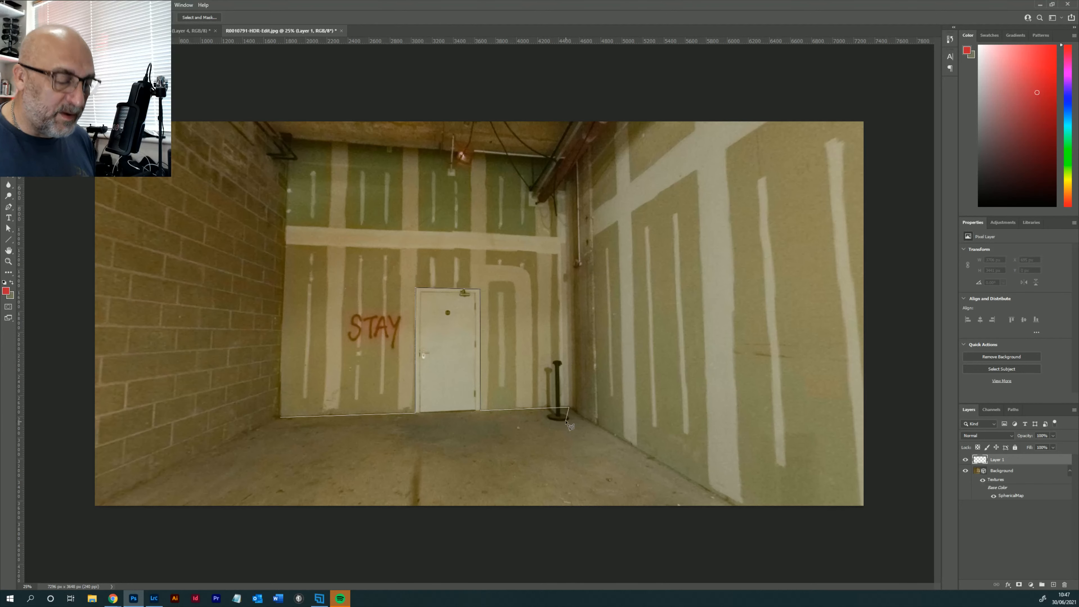
key("Delete")
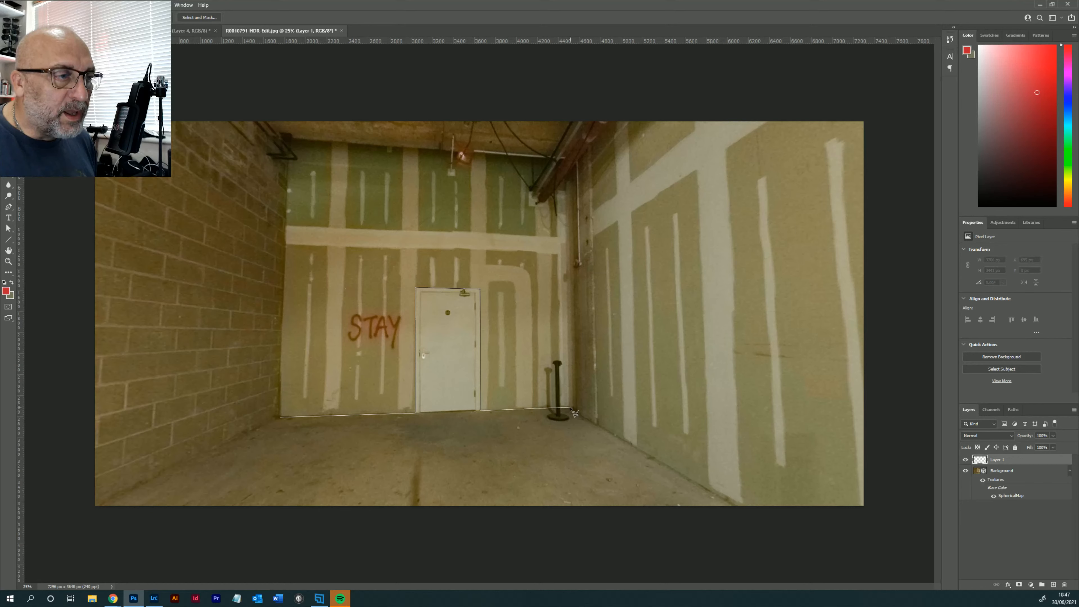
left_click(571, 407)
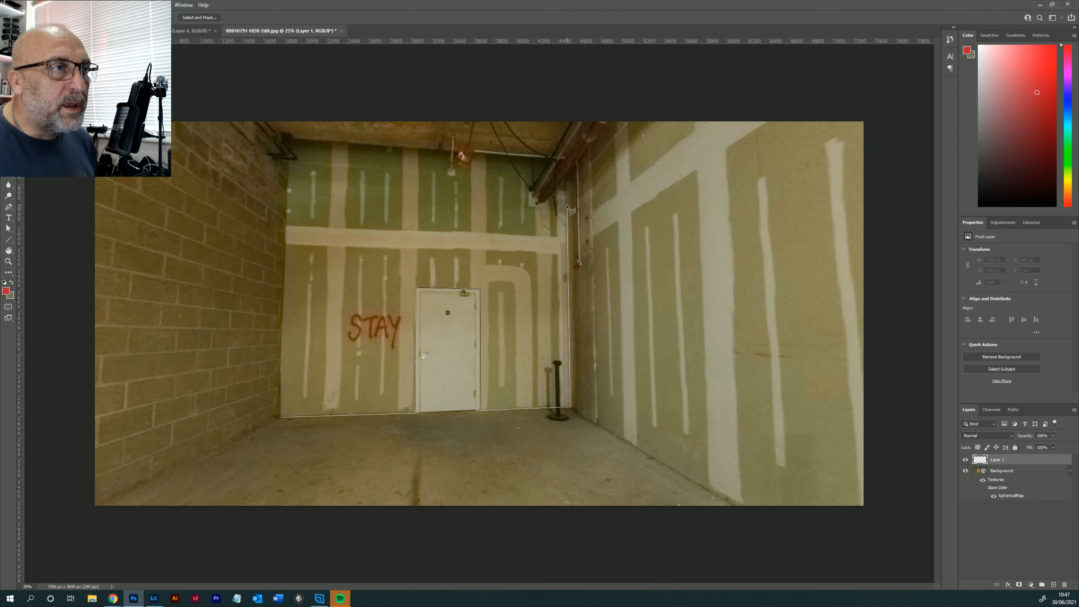
left_click(567, 204)
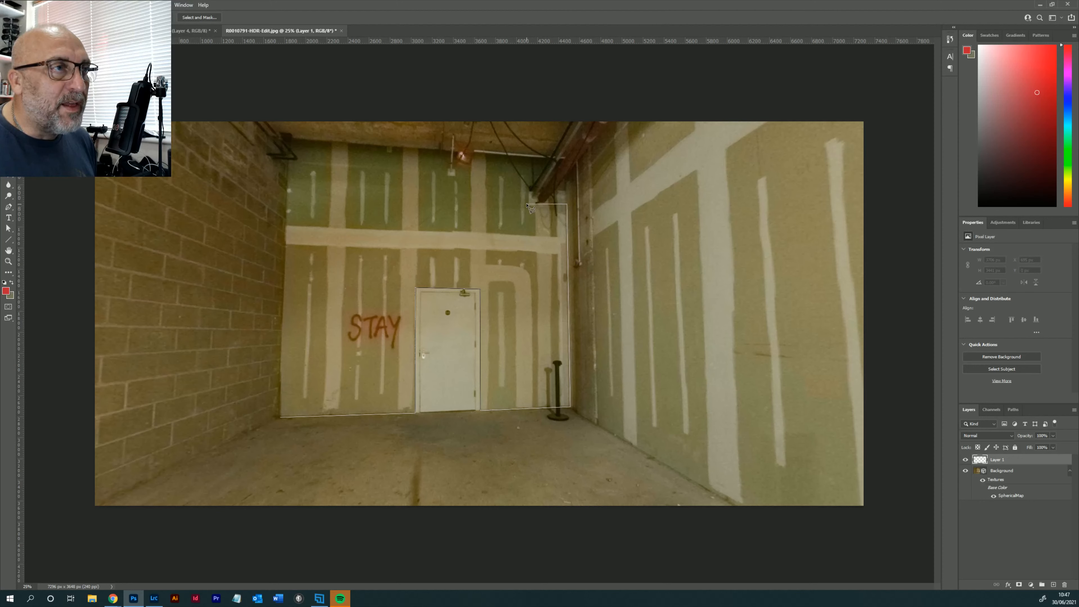
left_click(527, 204)
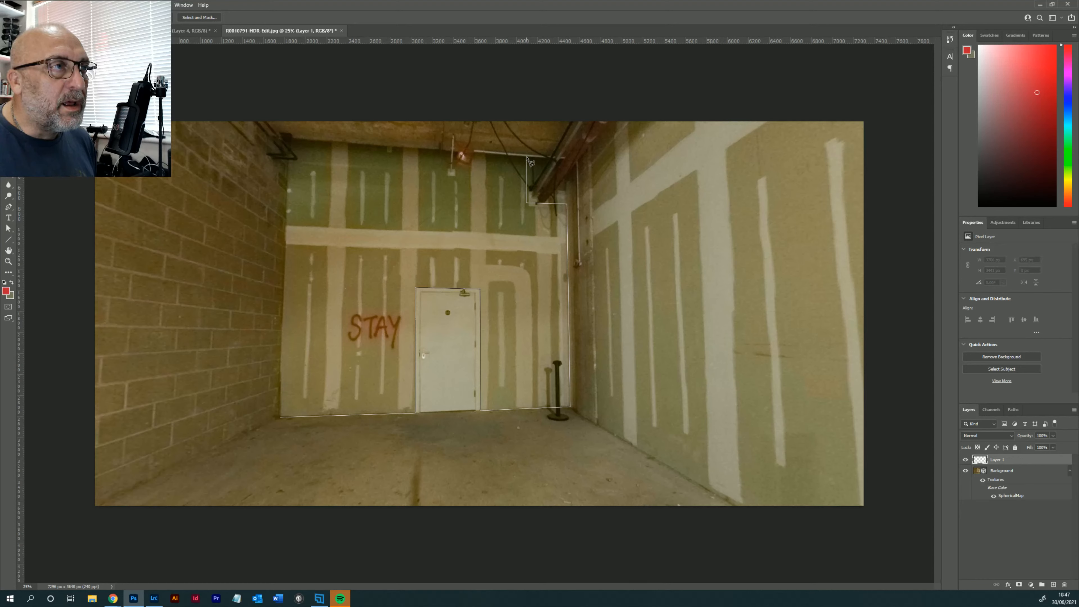
left_click(527, 157)
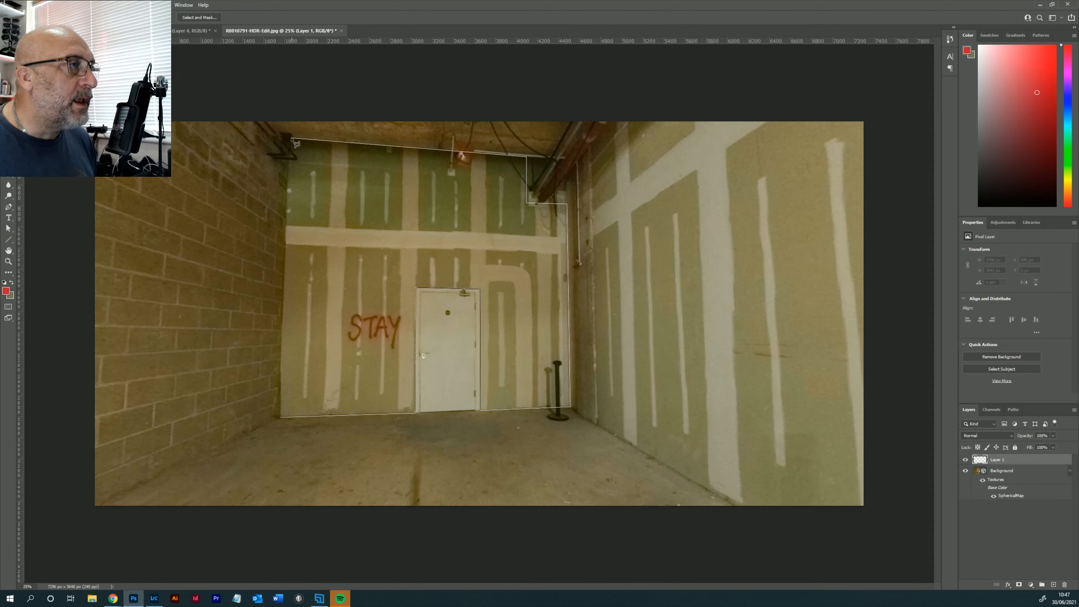
left_click(290, 139)
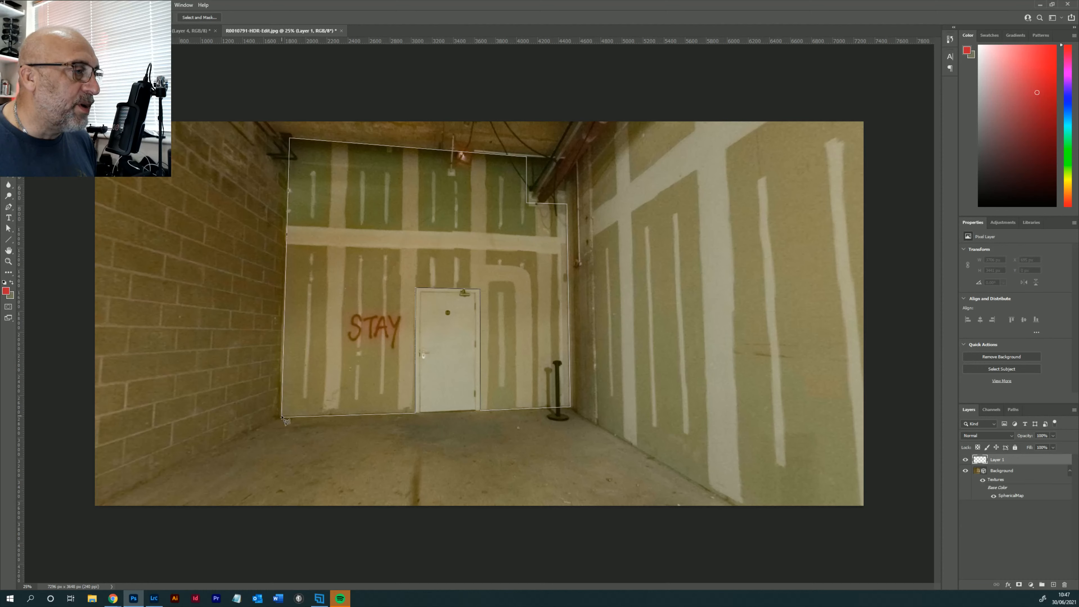
left_click(282, 418)
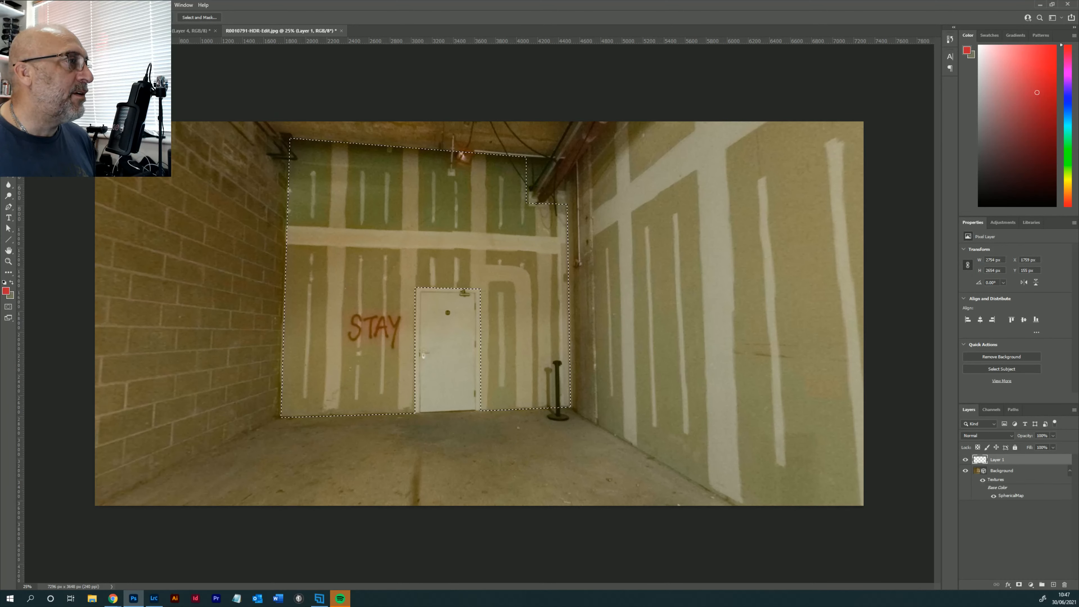
left_click(9, 183)
left_click(384, 262)
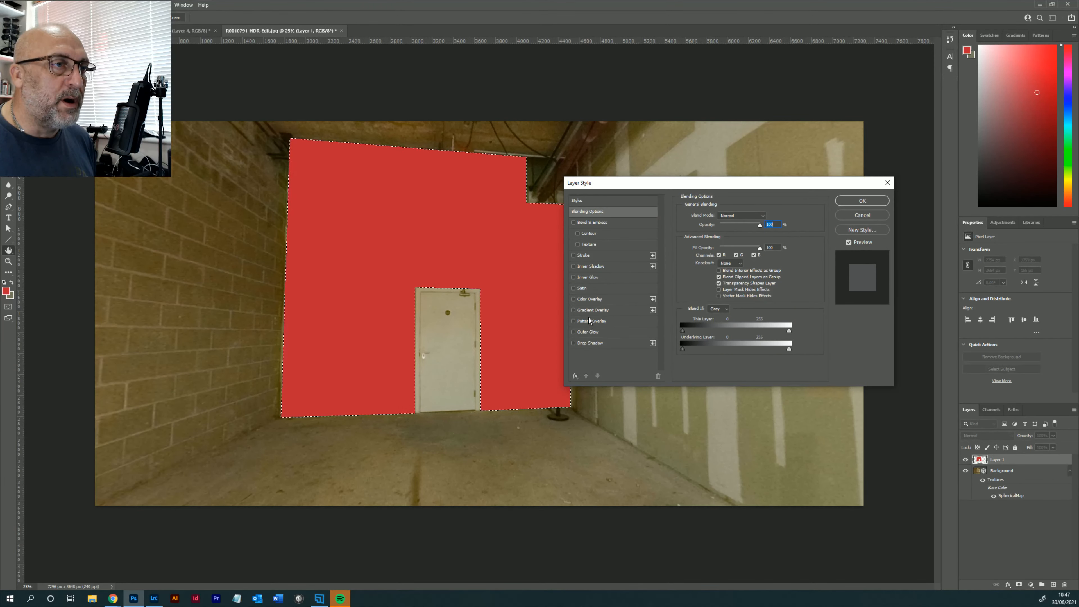
- Give the red door wall layer the light grey Gradient Overlay running vertically plus the Bevel & Emboss Texture, and apply the style
left_click(593, 310)
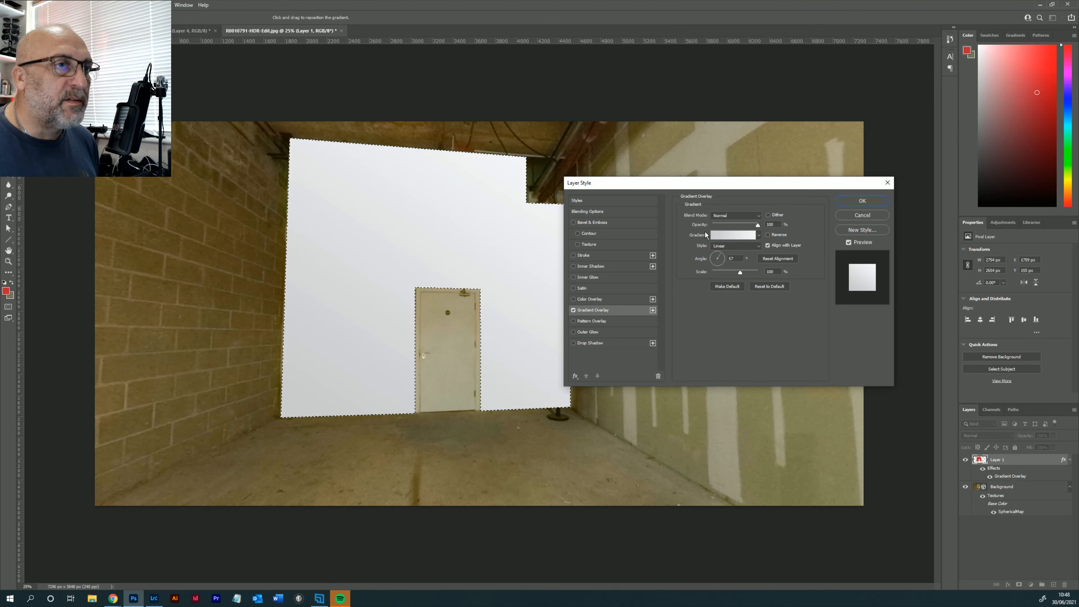
left_click_drag(719, 263, 719, 266)
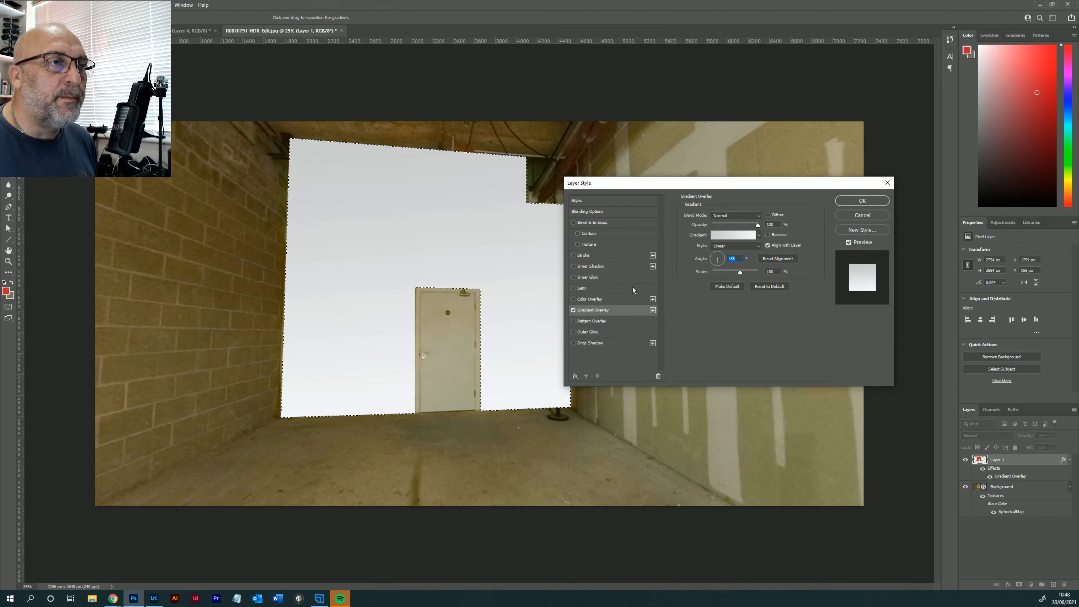
left_click(590, 245)
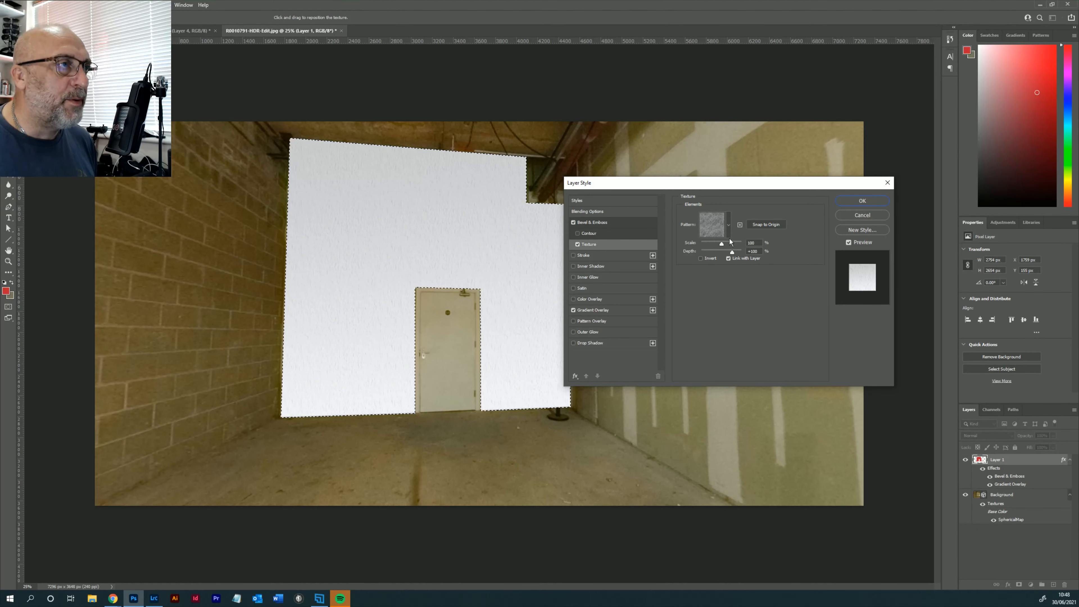
left_click(862, 201)
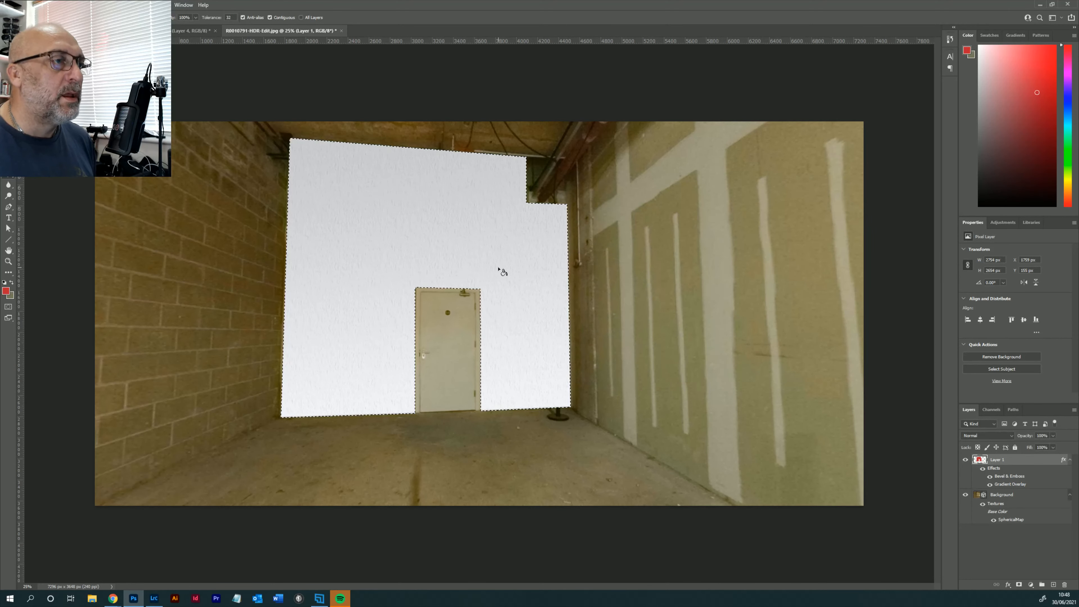
- Deselect the door wall area and merge its styled layer down into the Background panorama
key("m")
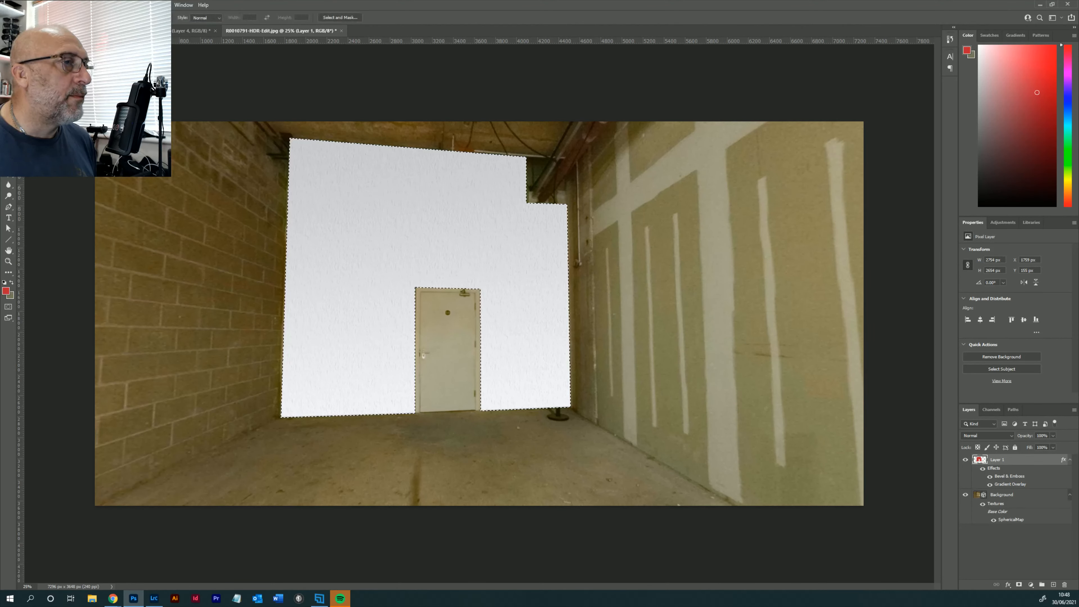
key("ctrl+d")
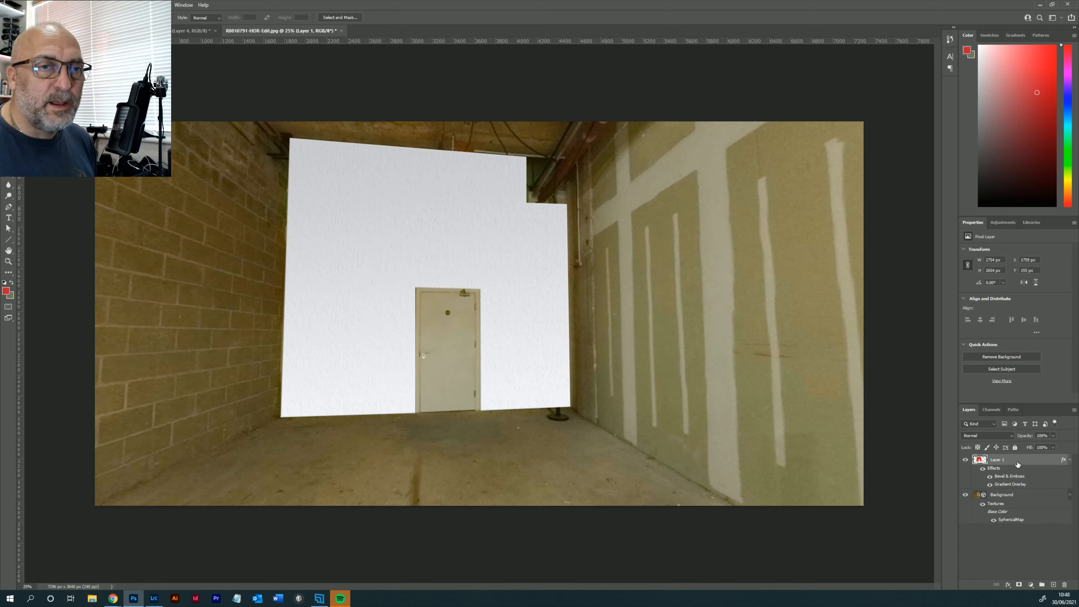
right_click(1016, 462)
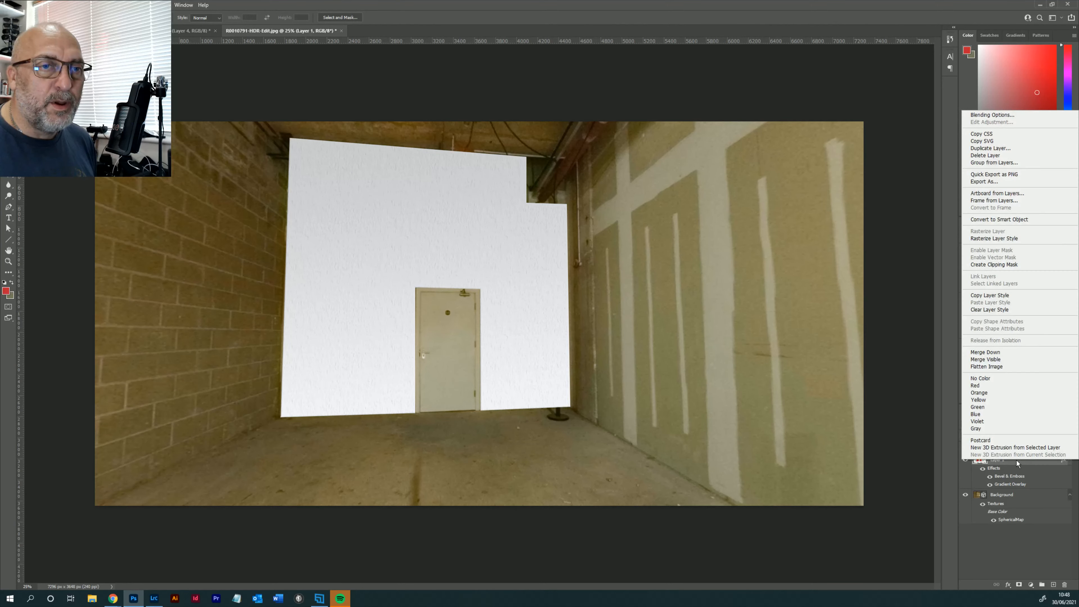
left_click(993, 353)
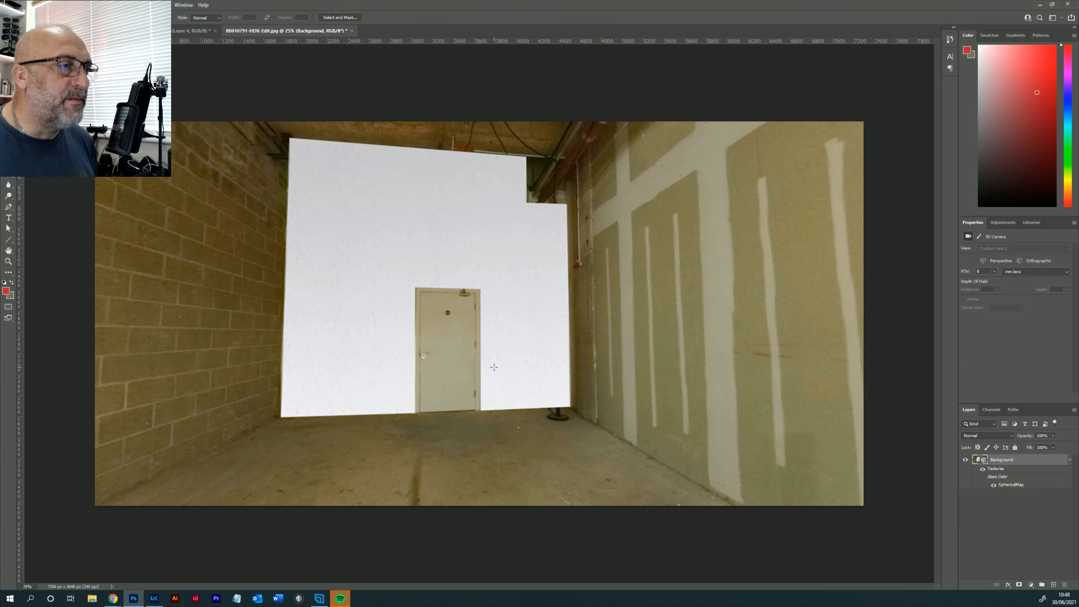
- Check the finished walls around the panorama and add a new layer for covering the STAY brick wall
key("v")
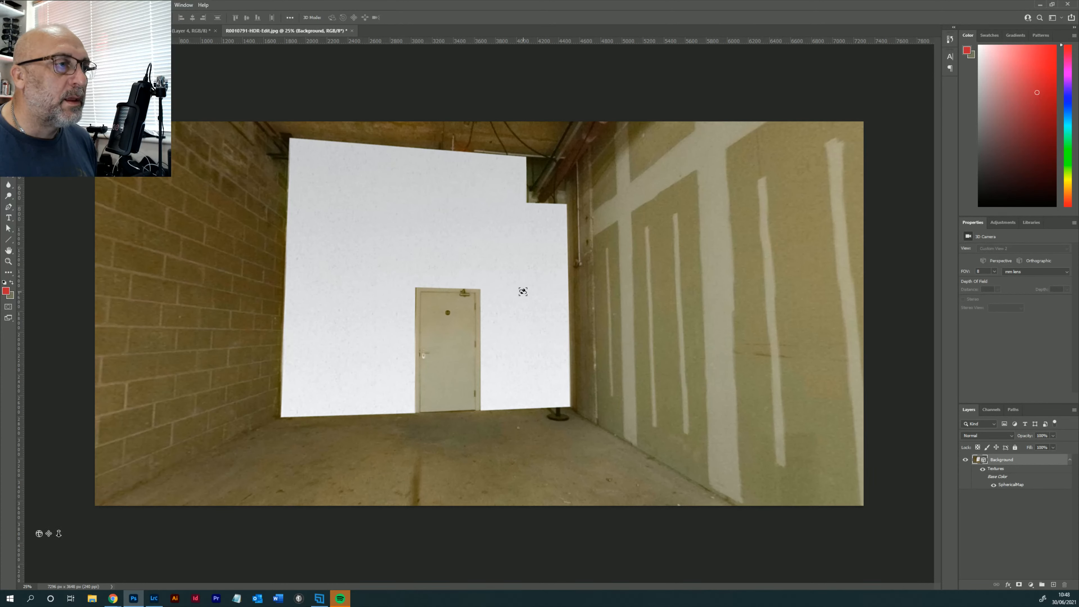
left_click_drag(520, 292, 715, 303)
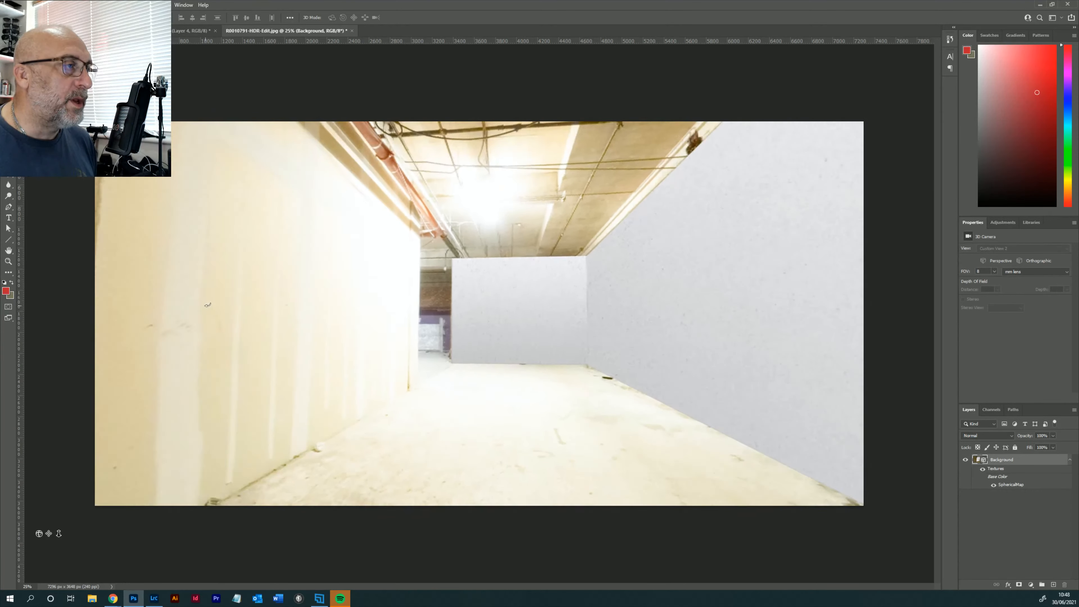
left_click_drag(259, 305, 421, 304)
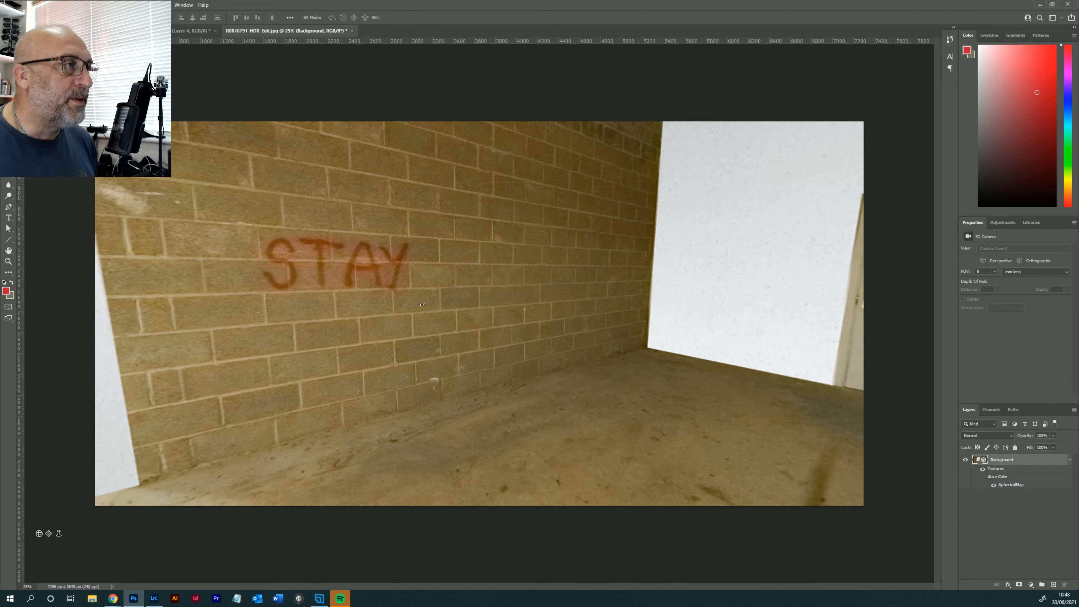
left_click_drag(422, 306, 396, 297)
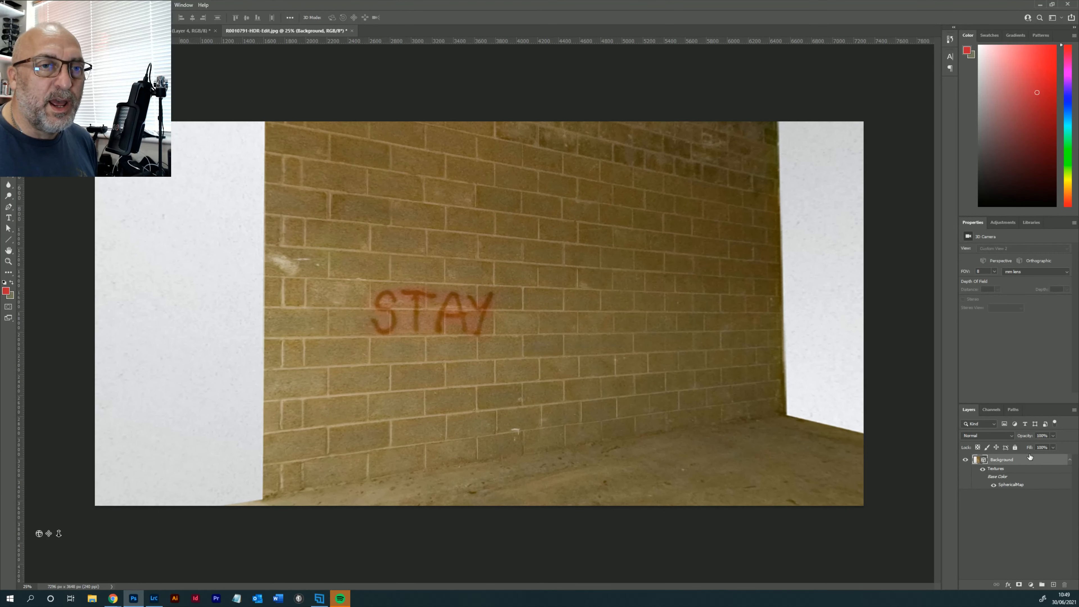
left_click(1054, 585)
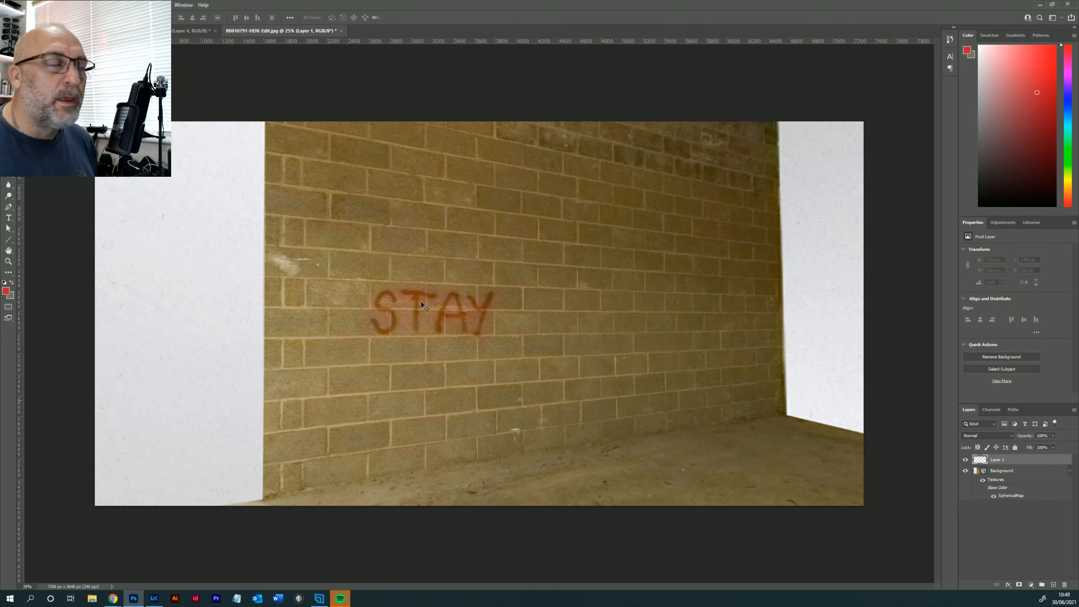
- Outline the STAY brick wall with a four-cornered polygon selection about 5000 by 4100 px, extending above the canvas
key("l")
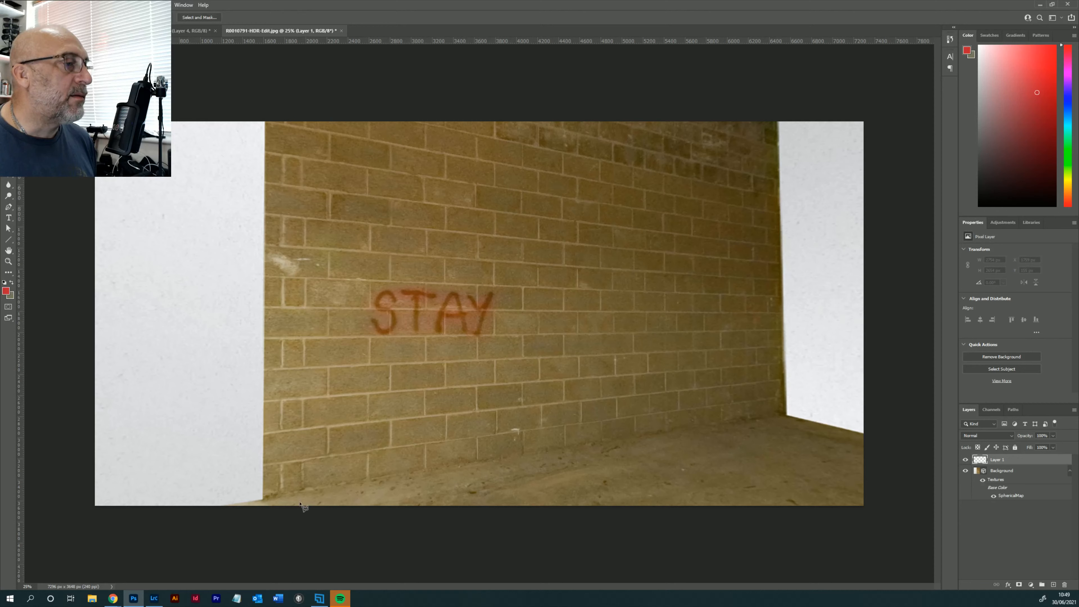
left_click(264, 499)
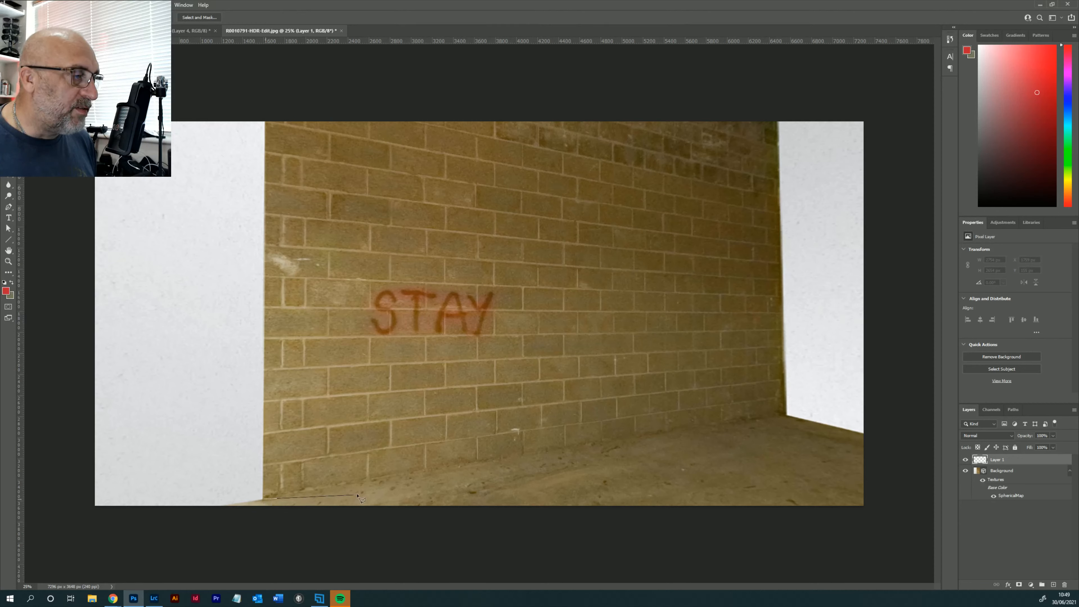
left_click(788, 416)
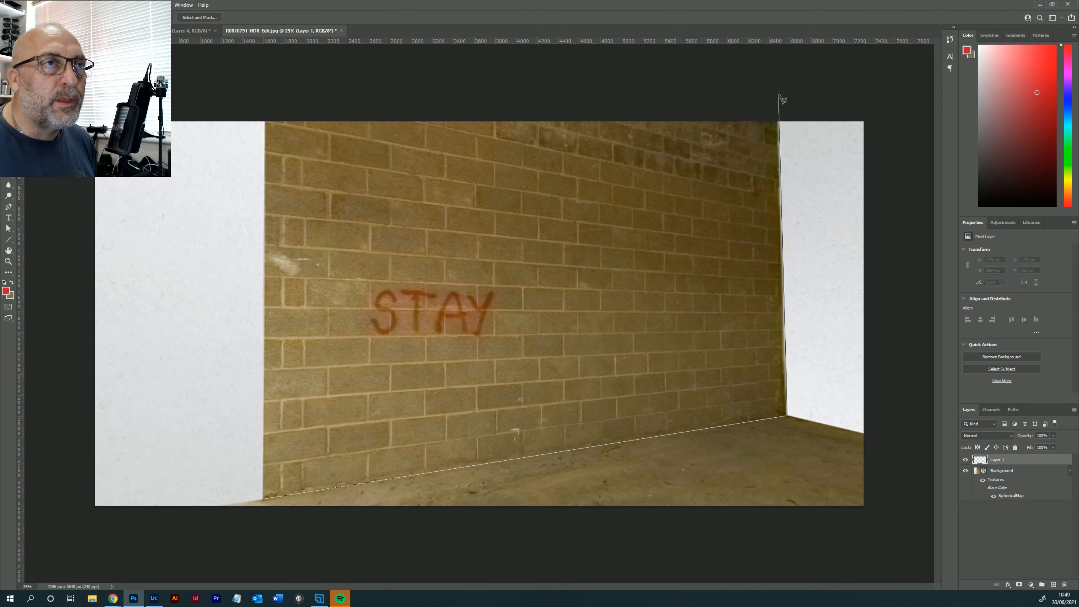
left_click(777, 68)
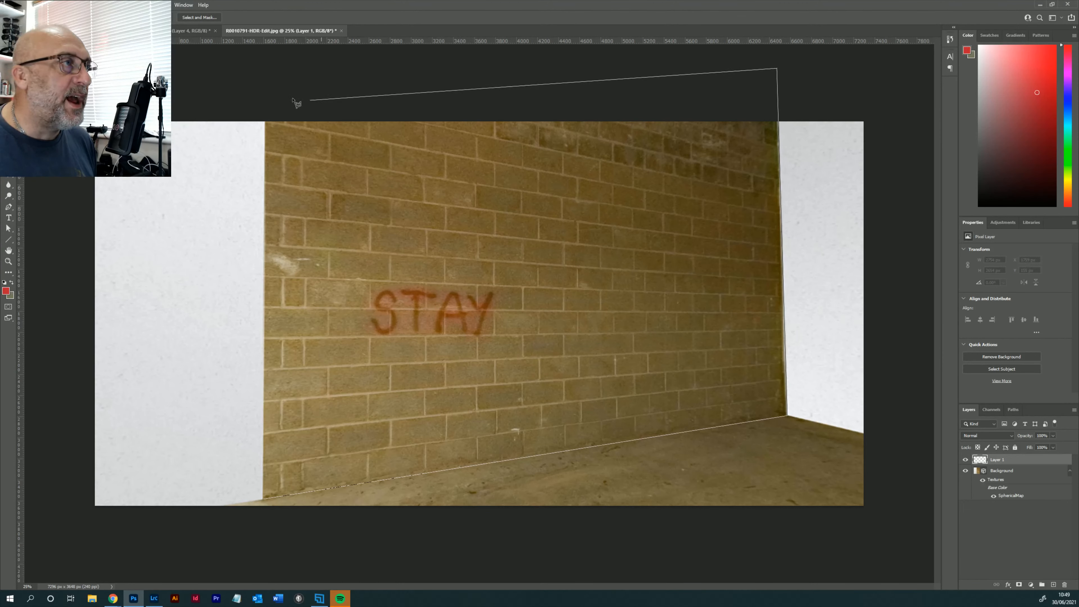
left_click(265, 122)
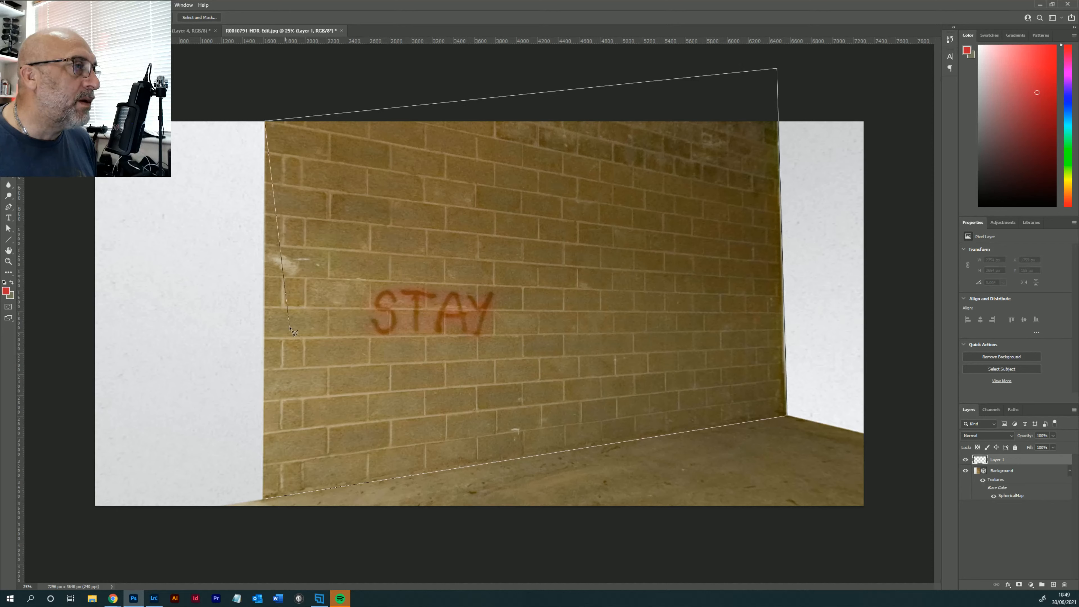
left_click(265, 501)
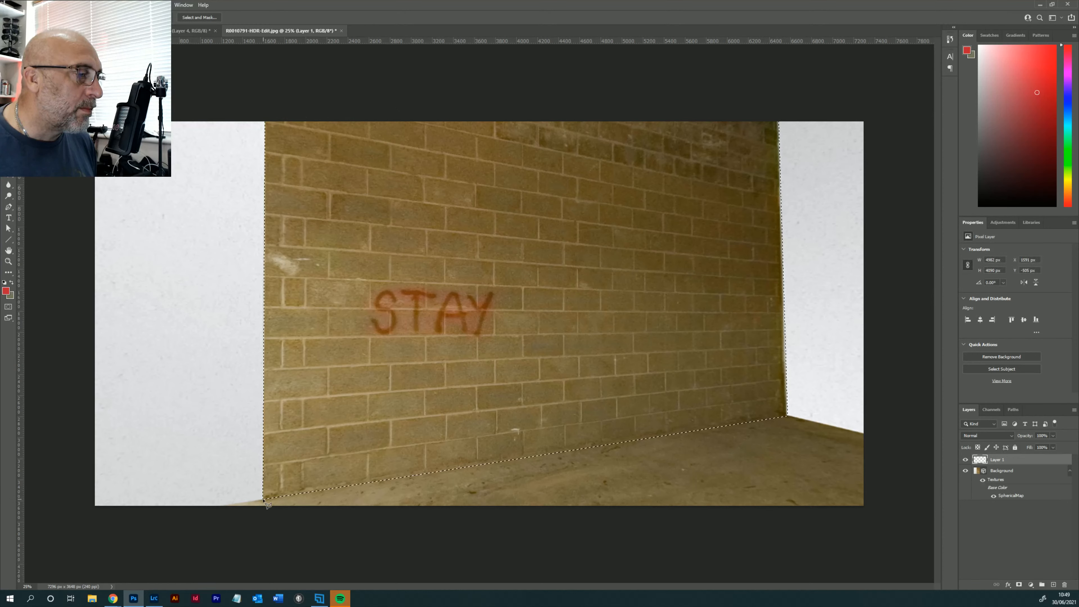
left_click(262, 498)
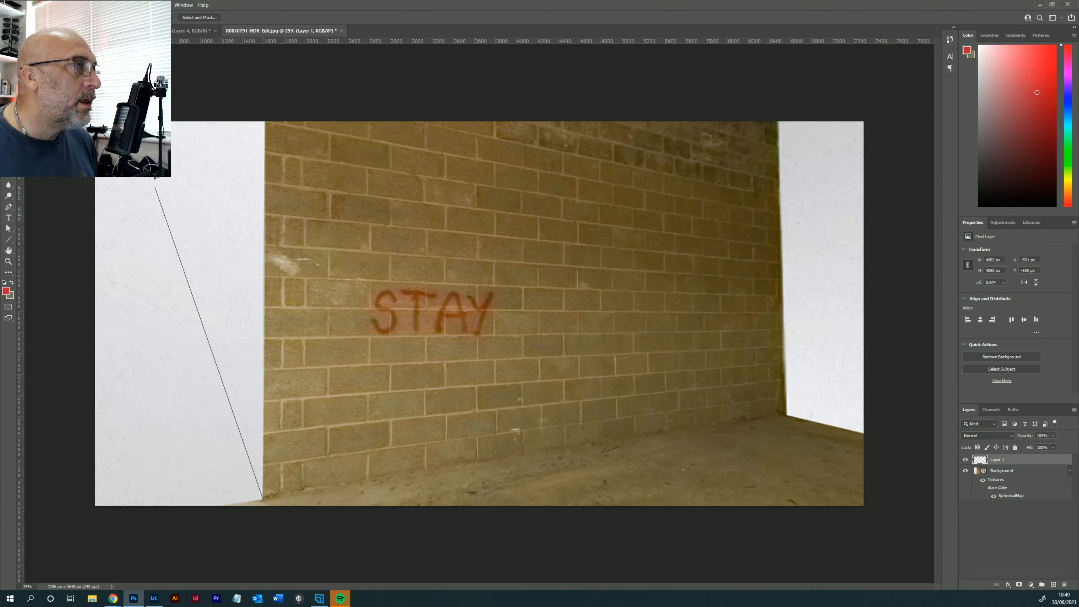
left_click(249, 241)
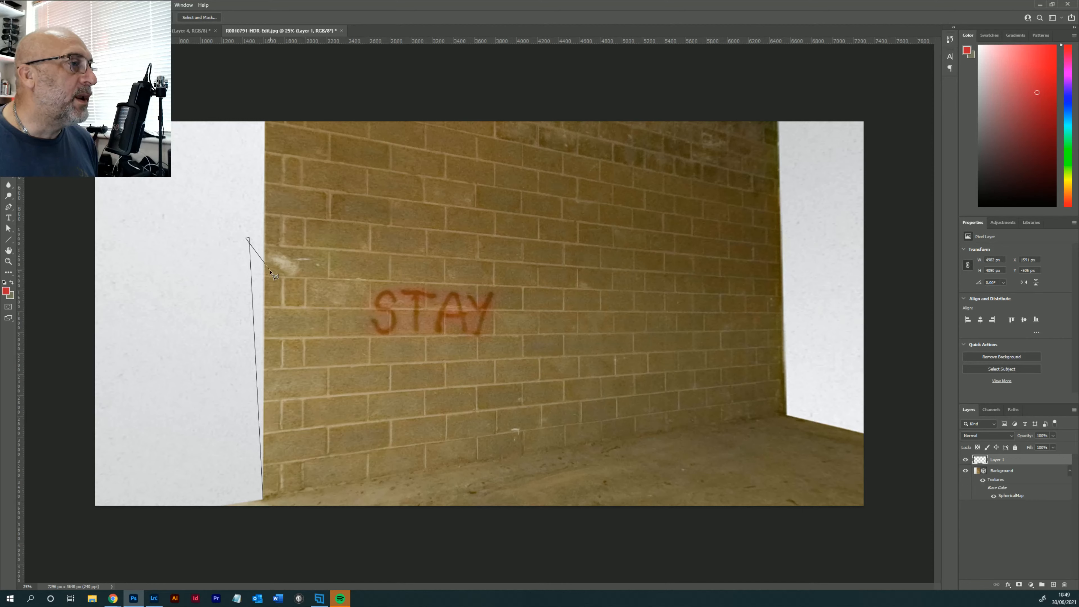
double_click(270, 272)
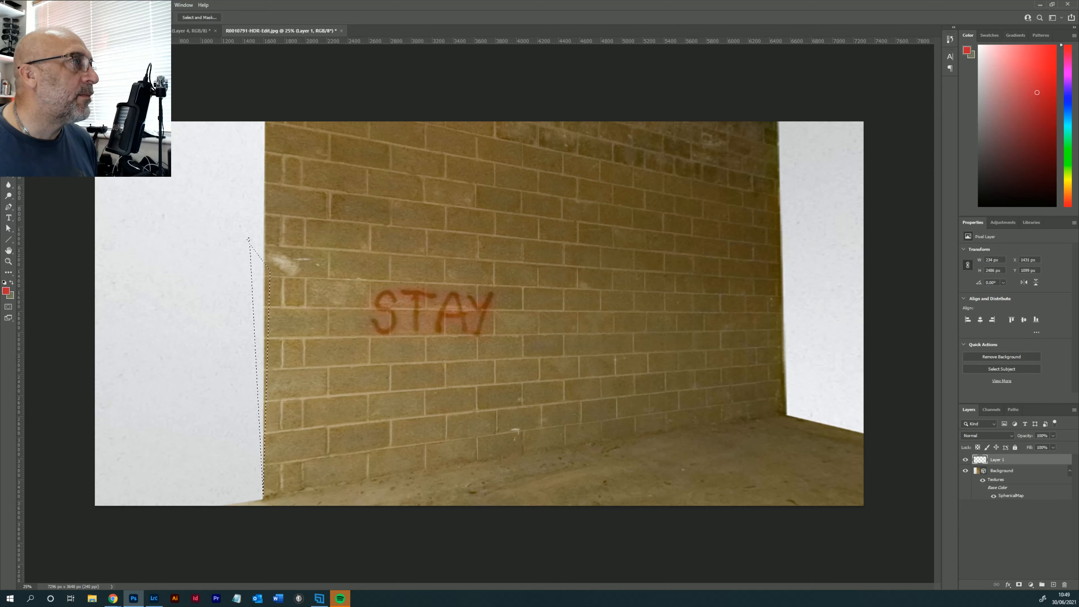
left_click(31, 5)
left_click(51, 15)
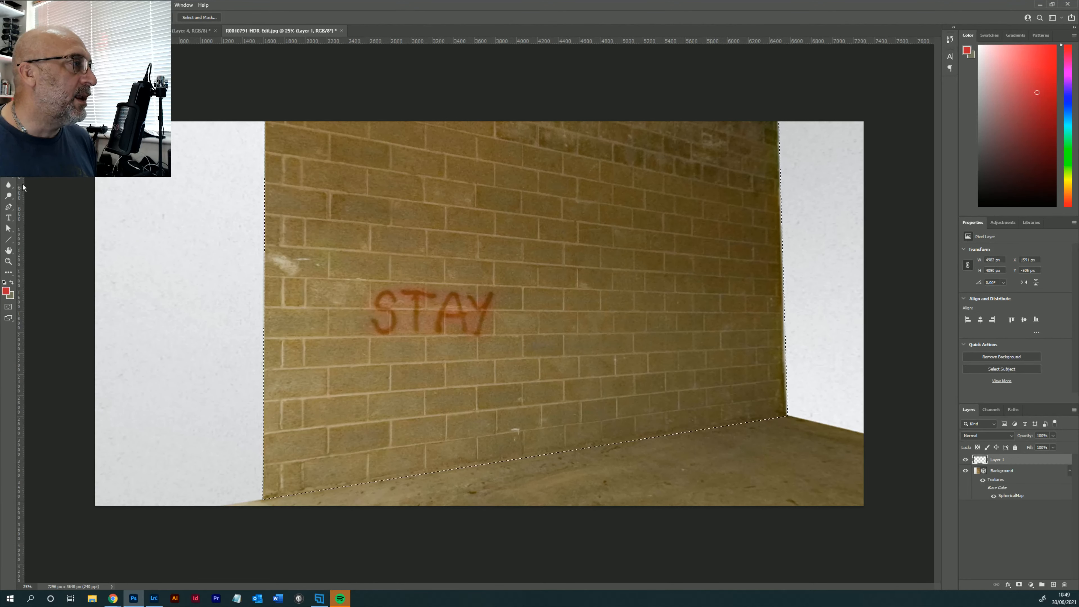
- Fill the selected STAY wall area with red on the new layer and add a Gradient Overlay to it
left_click(8, 175)
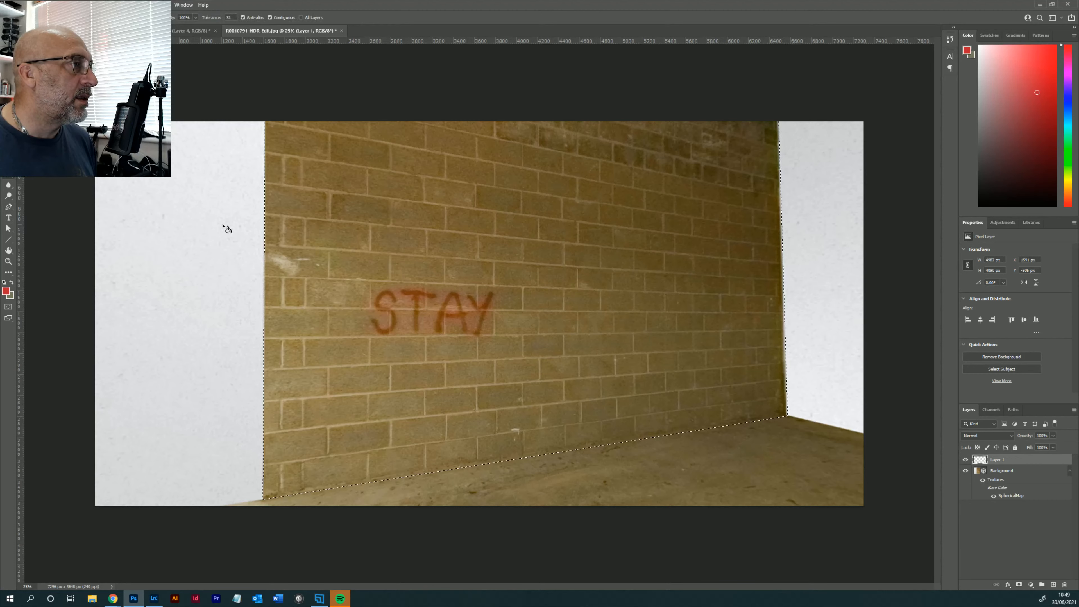
left_click(348, 248)
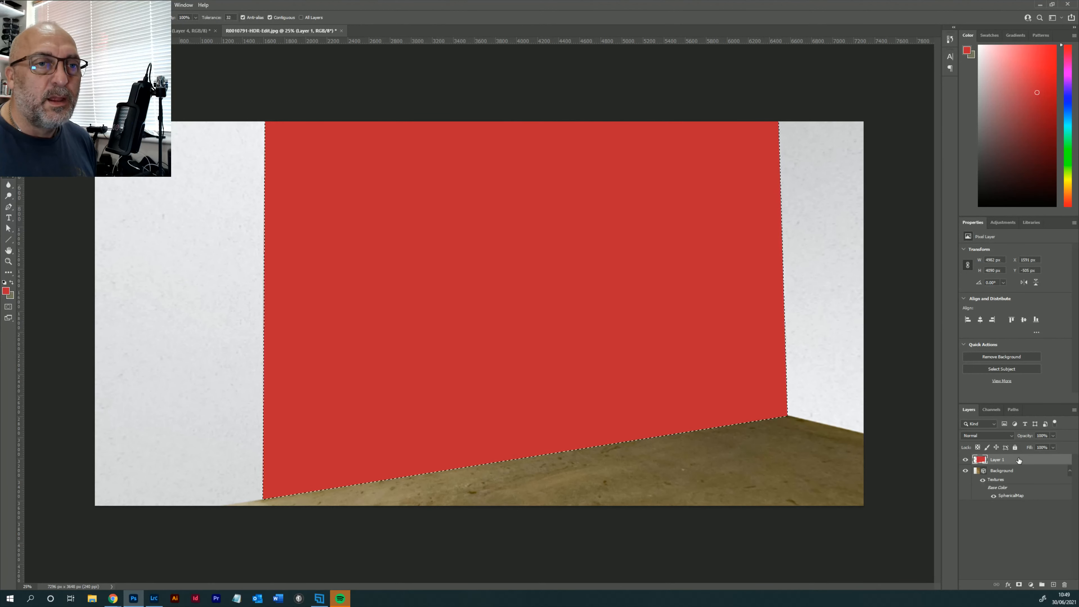
double_click(1018, 460)
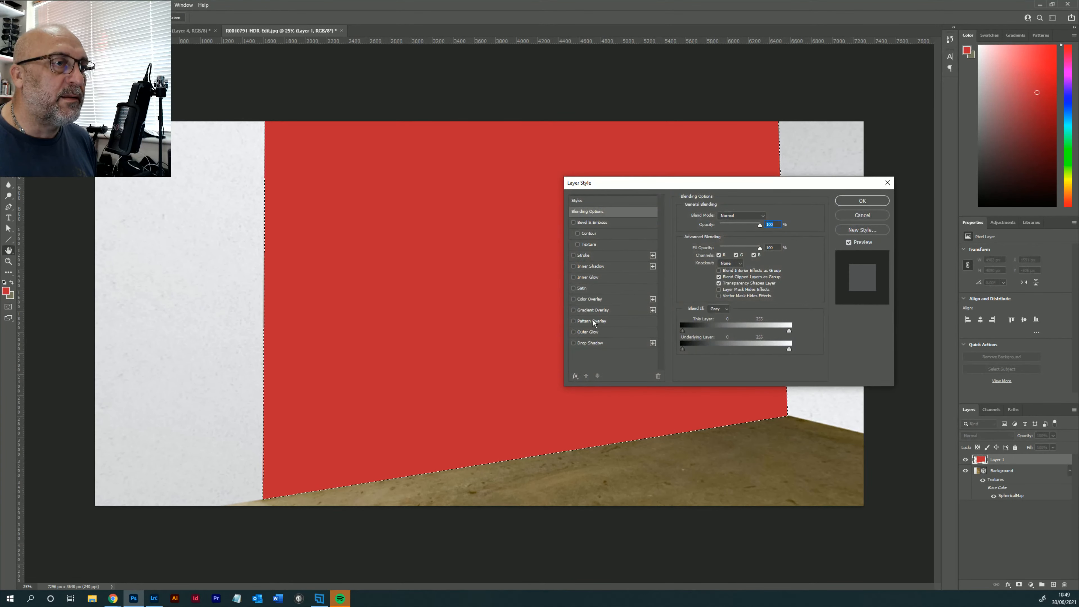
left_click(595, 310)
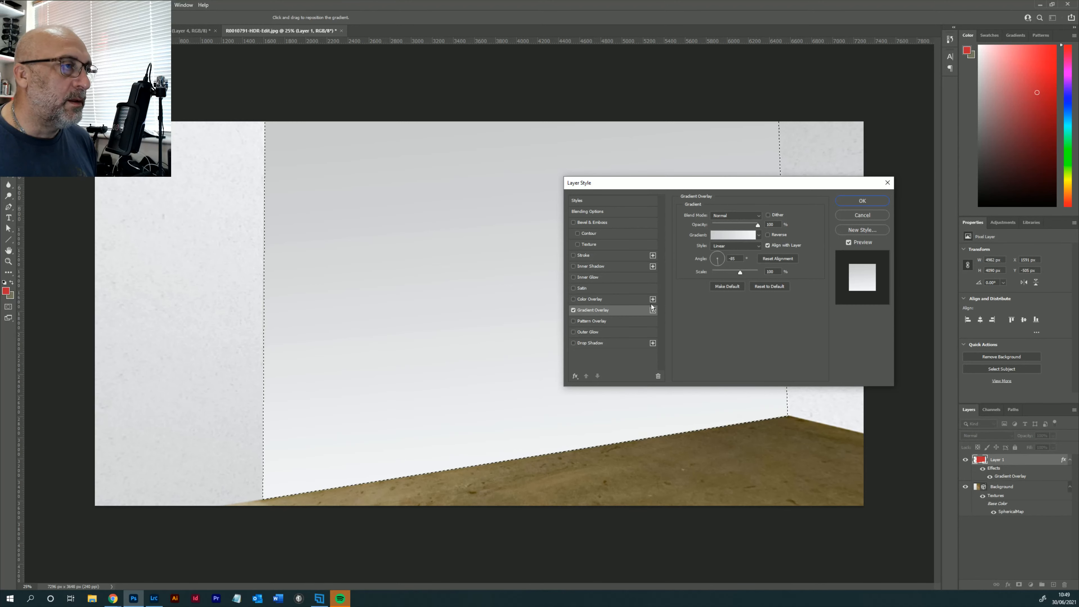
- Change the first colour stop of the overlay gradient to the light grey d9d6d6 and accept the edited gradient
left_click(733, 235)
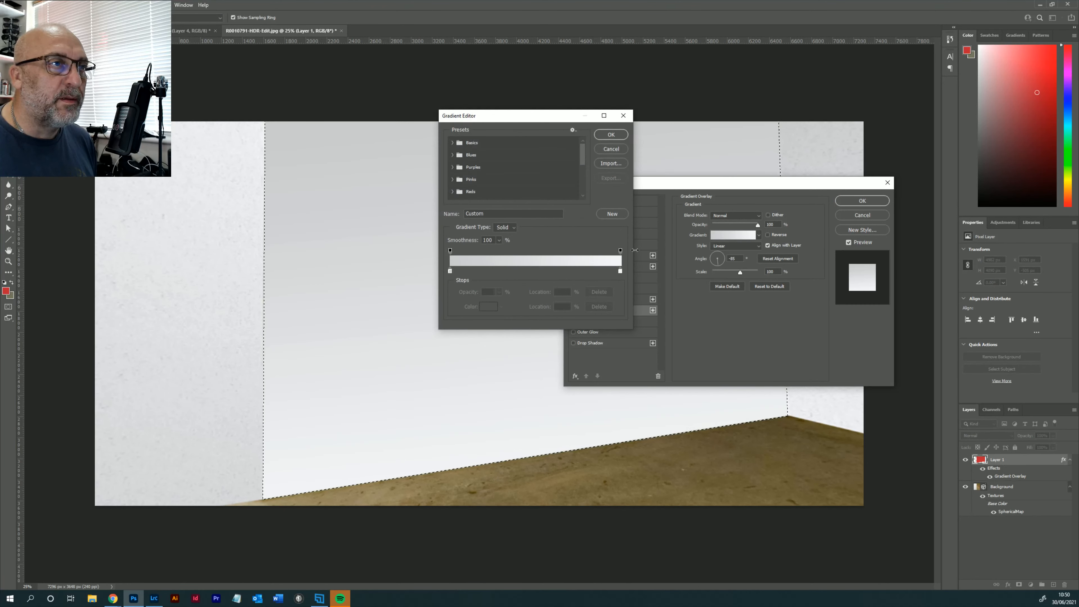
double_click(450, 271)
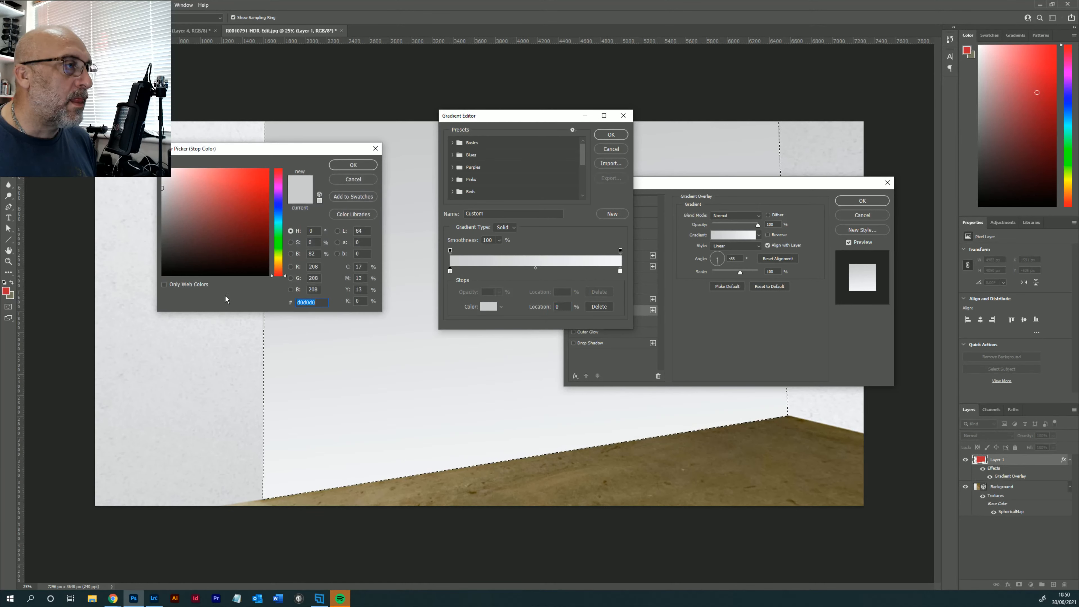
left_click(262, 334)
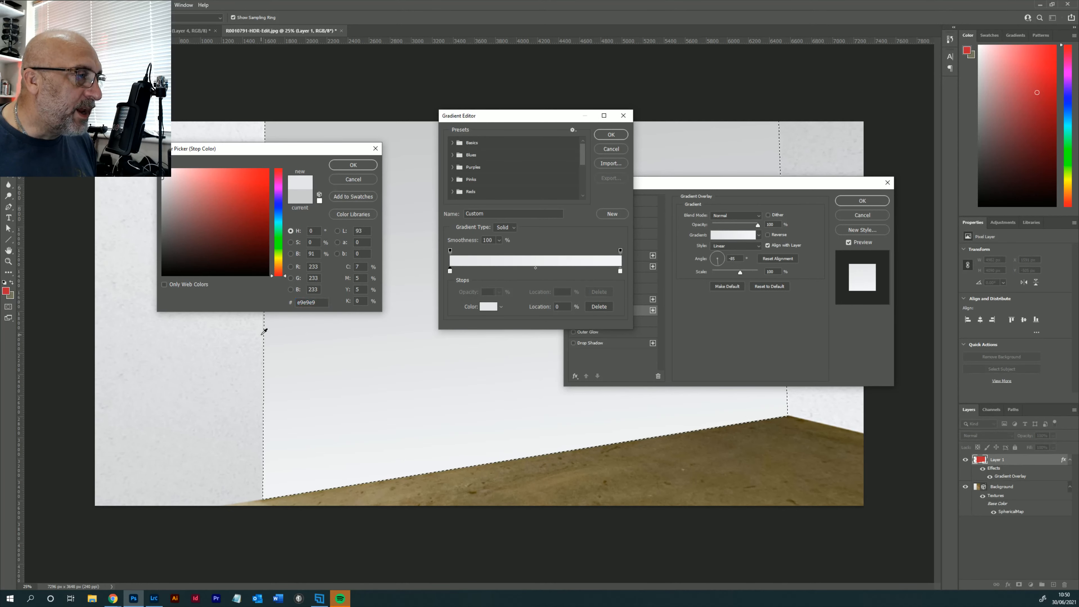
left_click(262, 423)
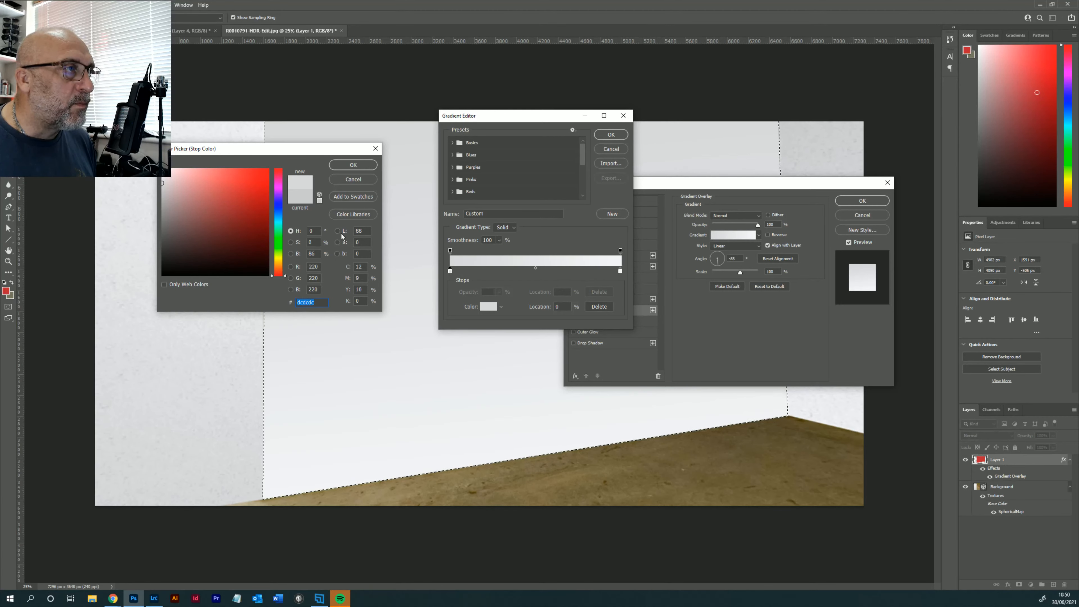
left_click(163, 183)
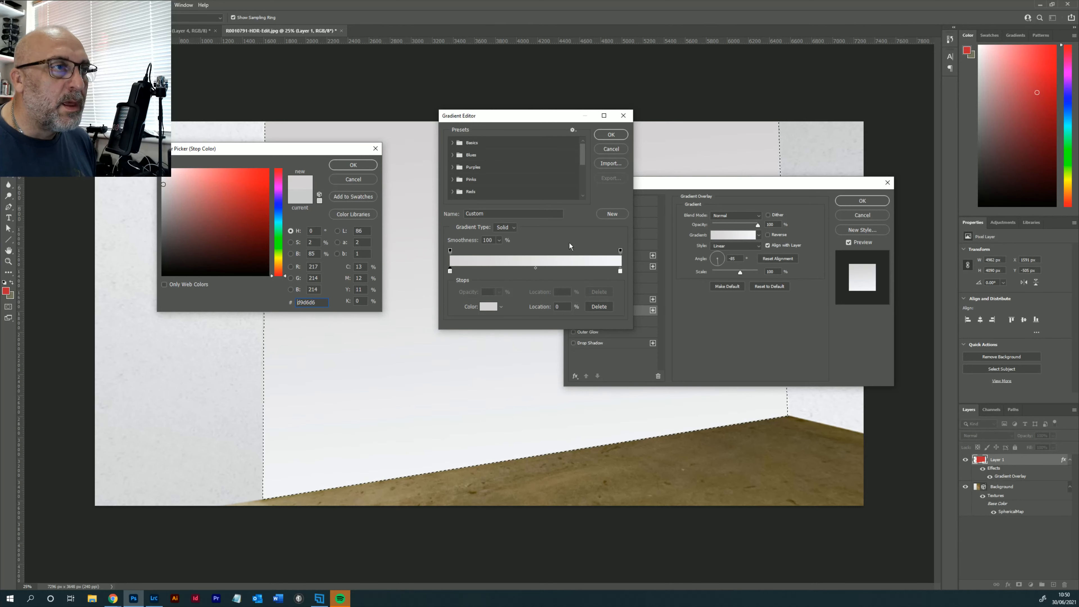
left_click(353, 165)
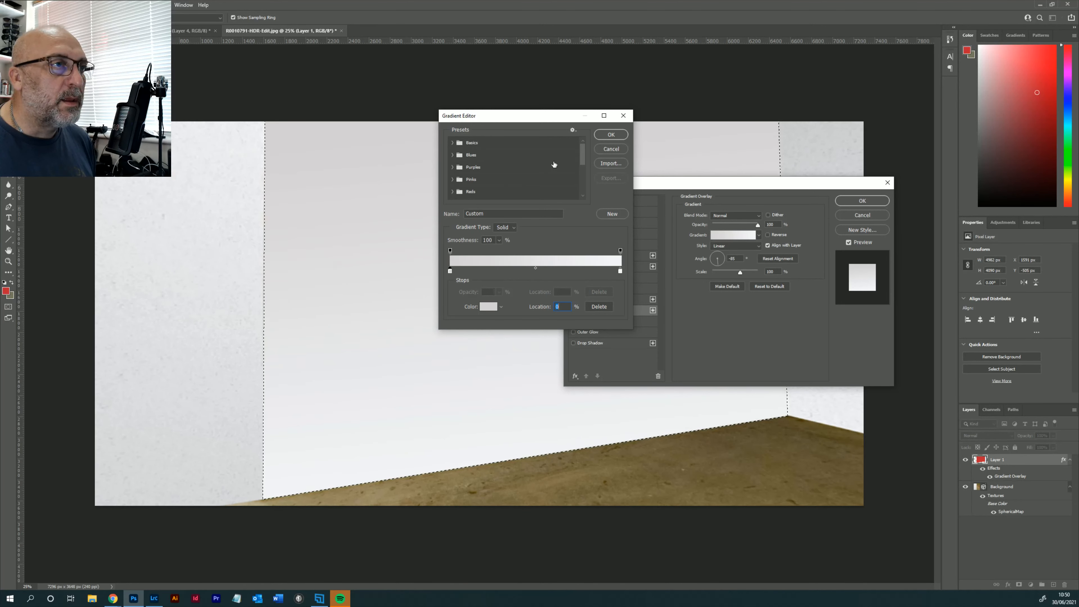
left_click(611, 135)
- Turn the gradient nearly vertical with its darker grey at the wall's base, and enable the Bevel & Emboss Texture
left_click(723, 253)
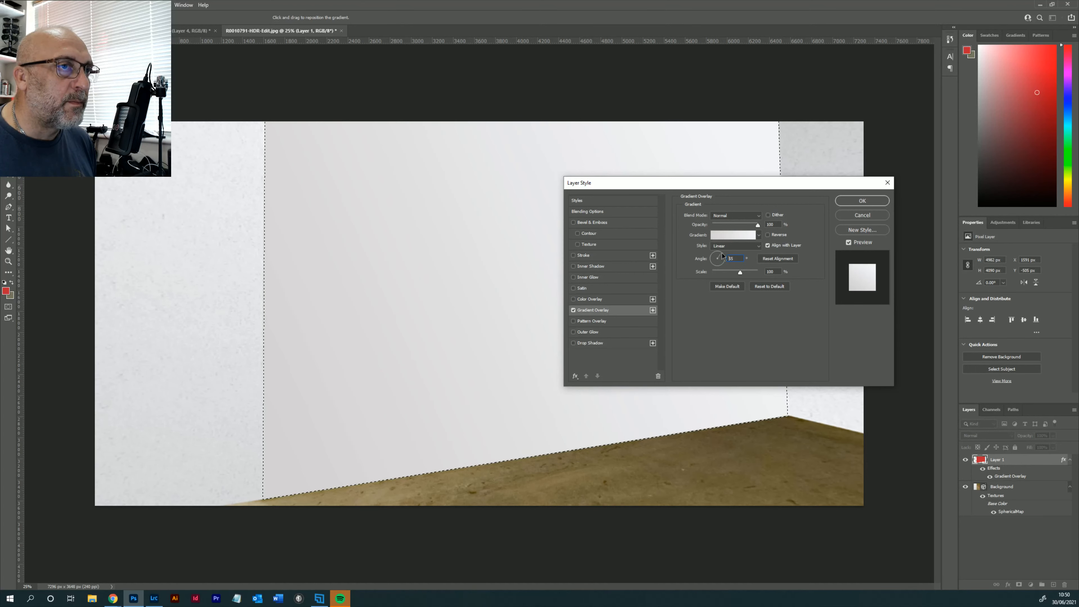
left_click(722, 253)
left_click(718, 252)
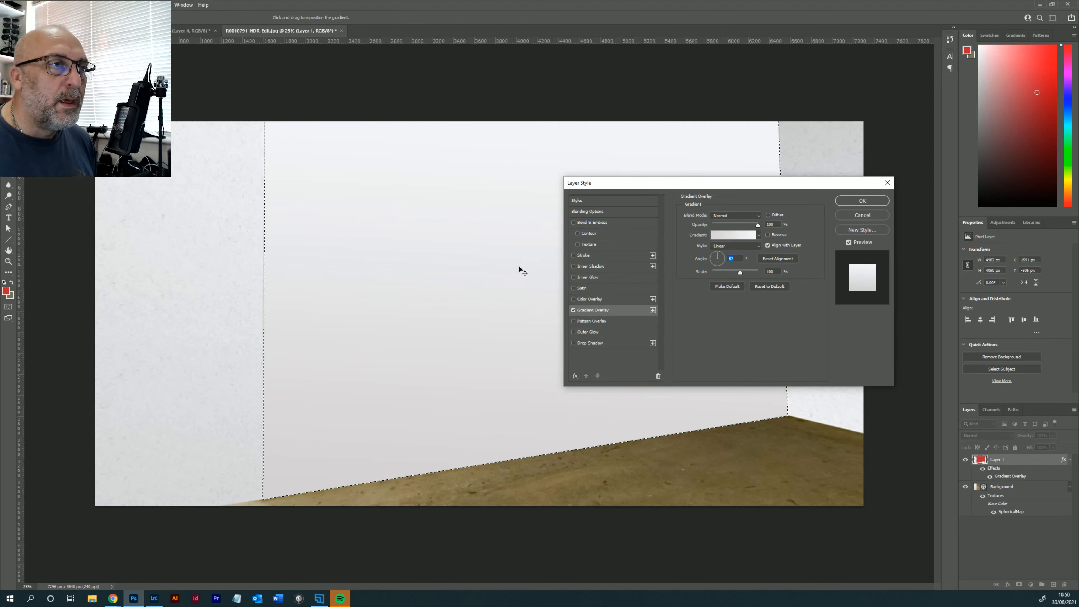
left_click(592, 245)
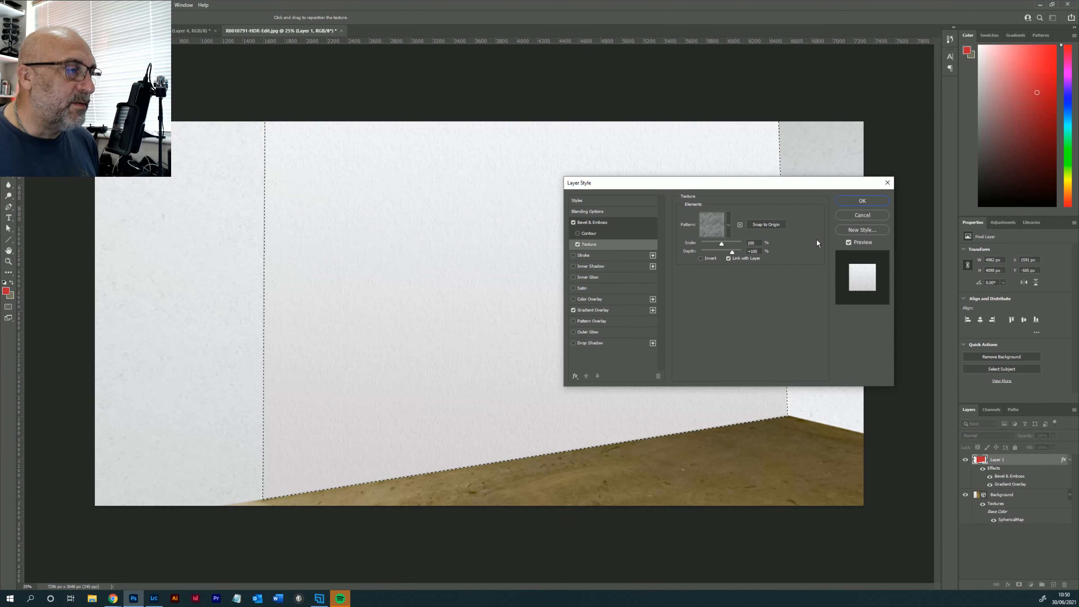
- Apply the layer style and deselect the STAY wall area
left_click(862, 201)
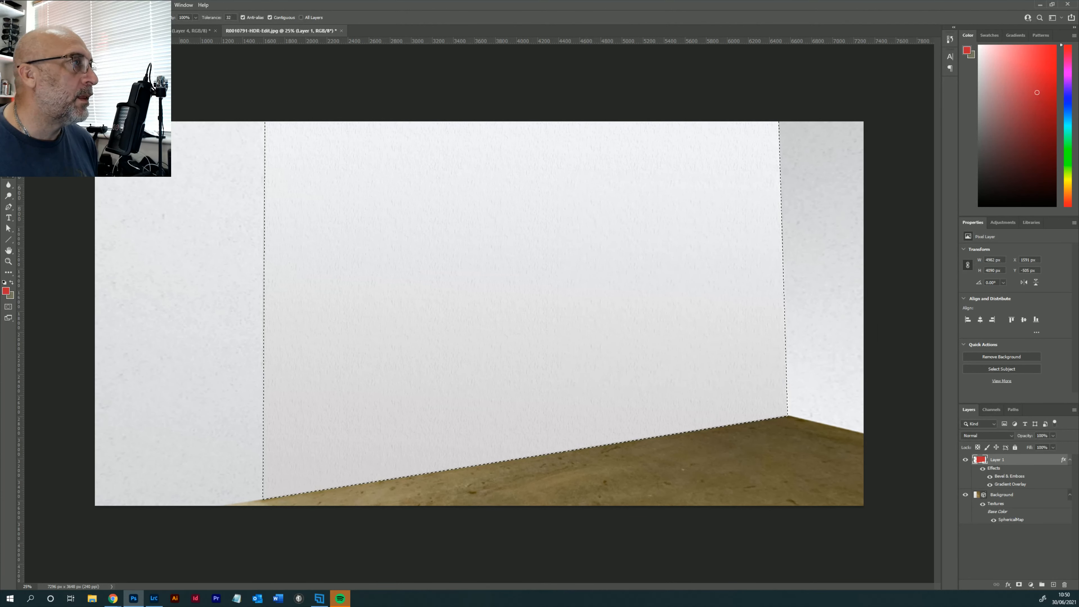
key("m")
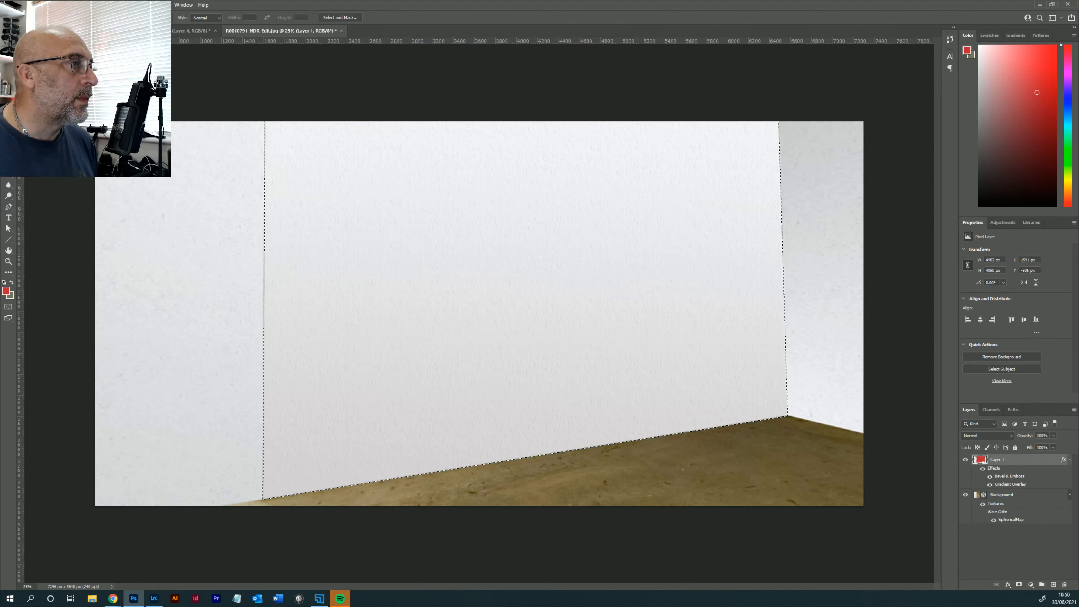
key("ctrl+d")
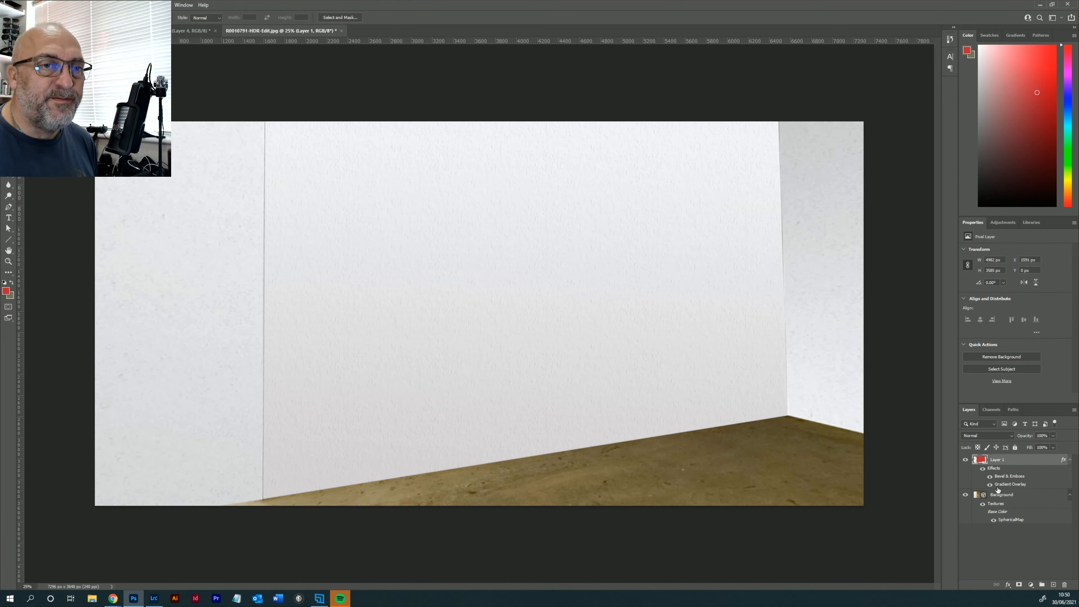
- Try moving the styled wall layer away from the brick wall, and undo the move
key("v")
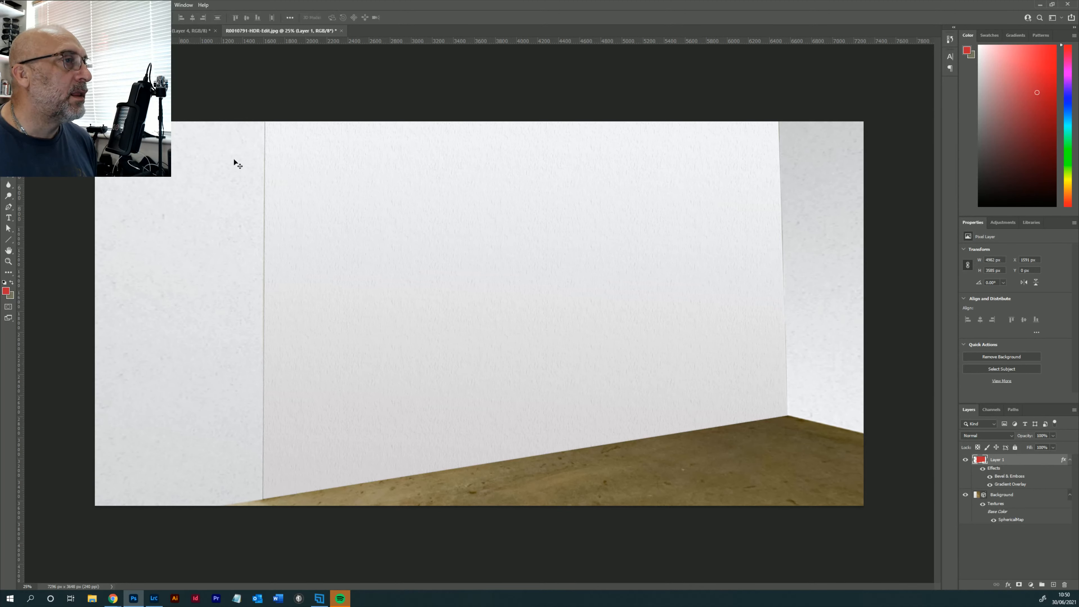
left_click_drag(543, 218, 398, 254)
left_click(31, 5)
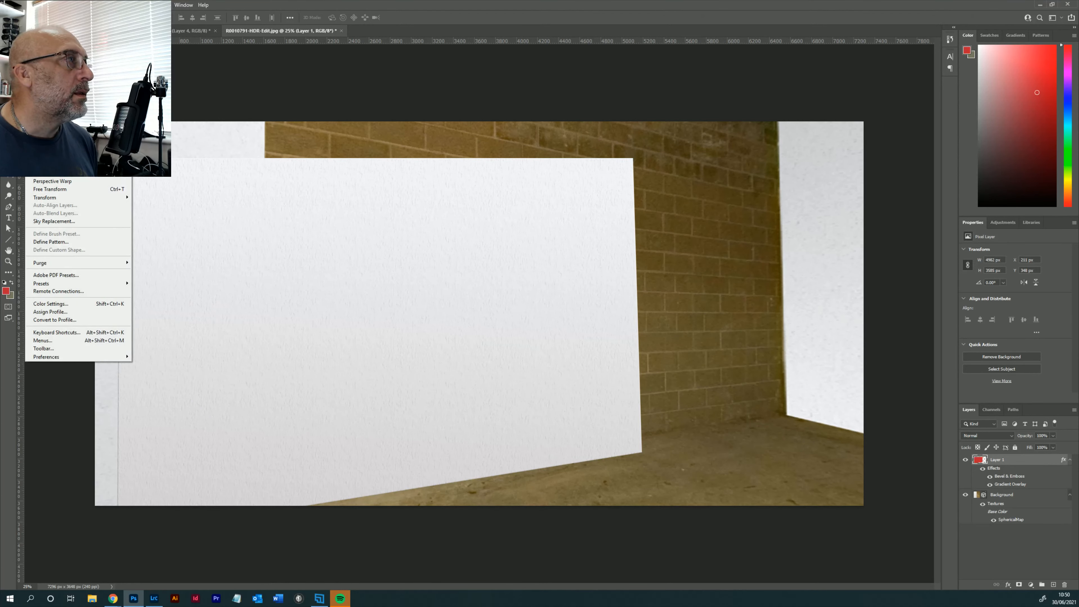
left_click(44, 13)
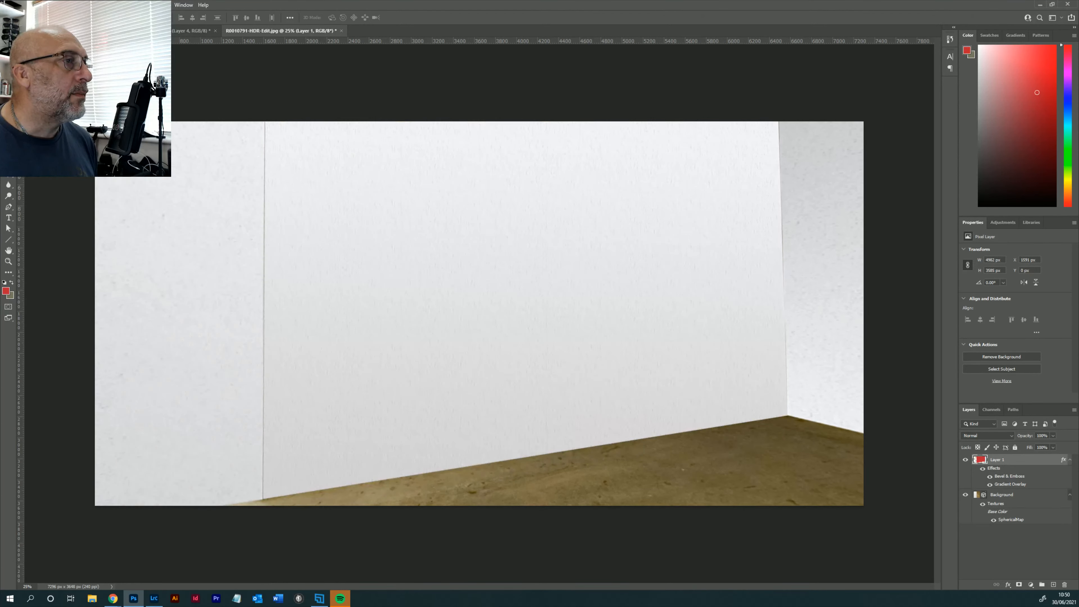
- Merge the STAY wall layer down into the Background panorama and rotate the view to check the surrounding walls
right_click(1007, 460)
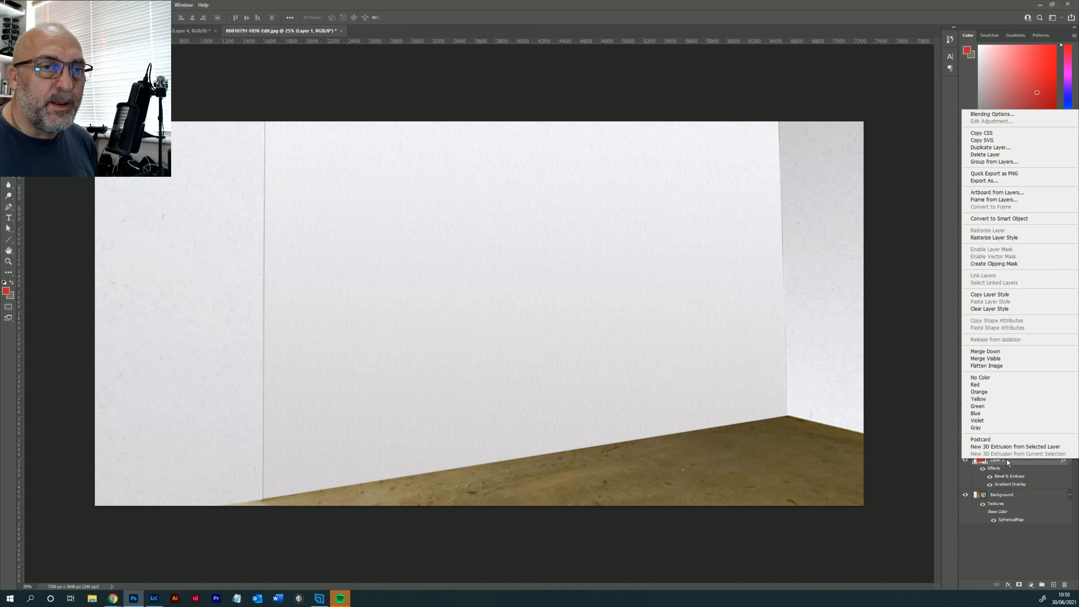
left_click(999, 352)
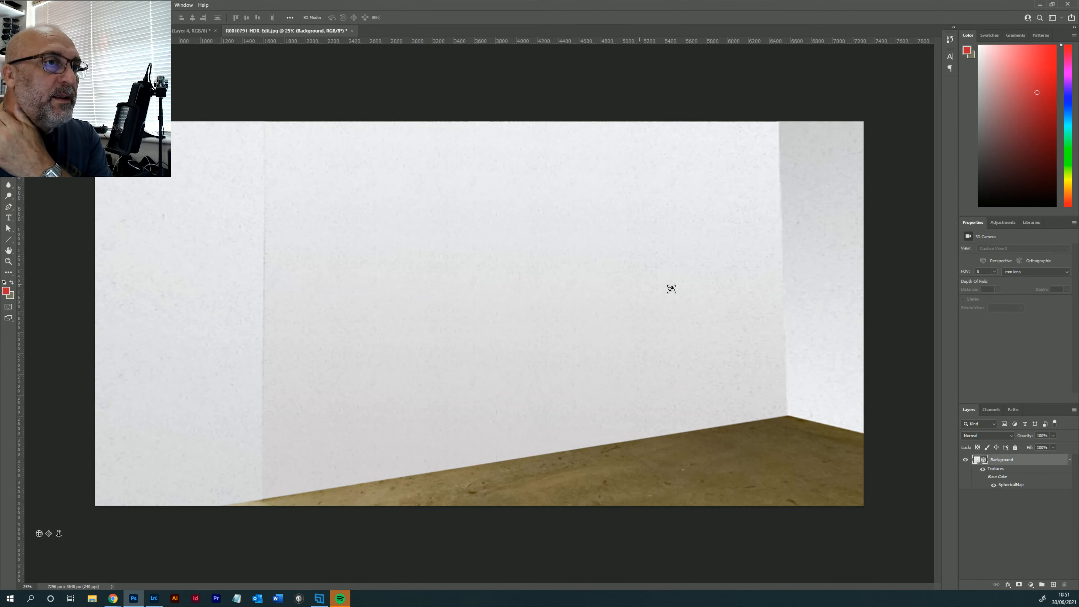
left_click_drag(671, 290, 555, 293)
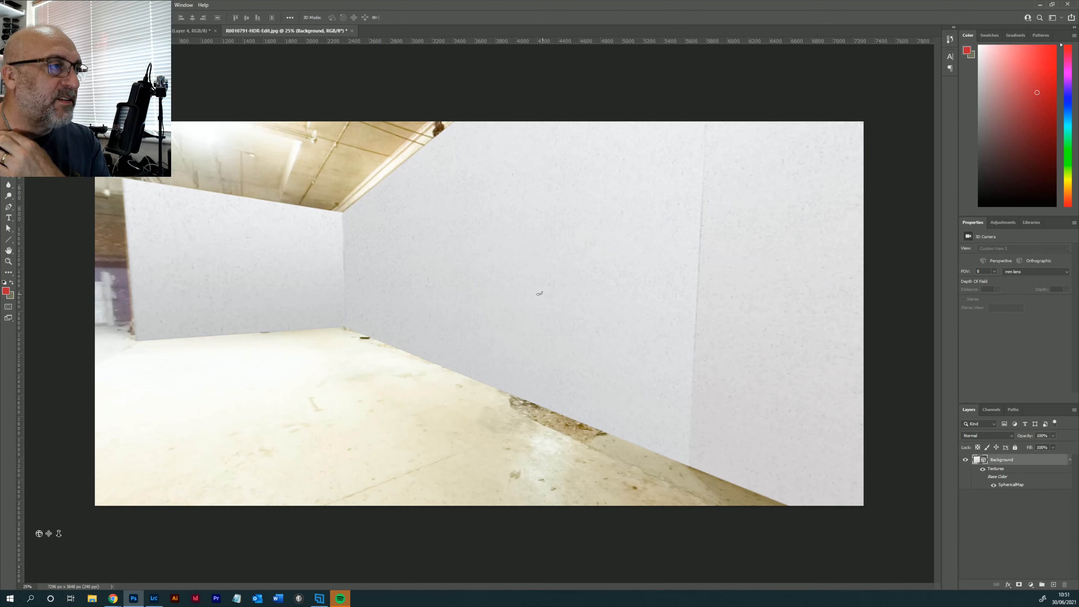
left_click_drag(540, 293, 517, 294)
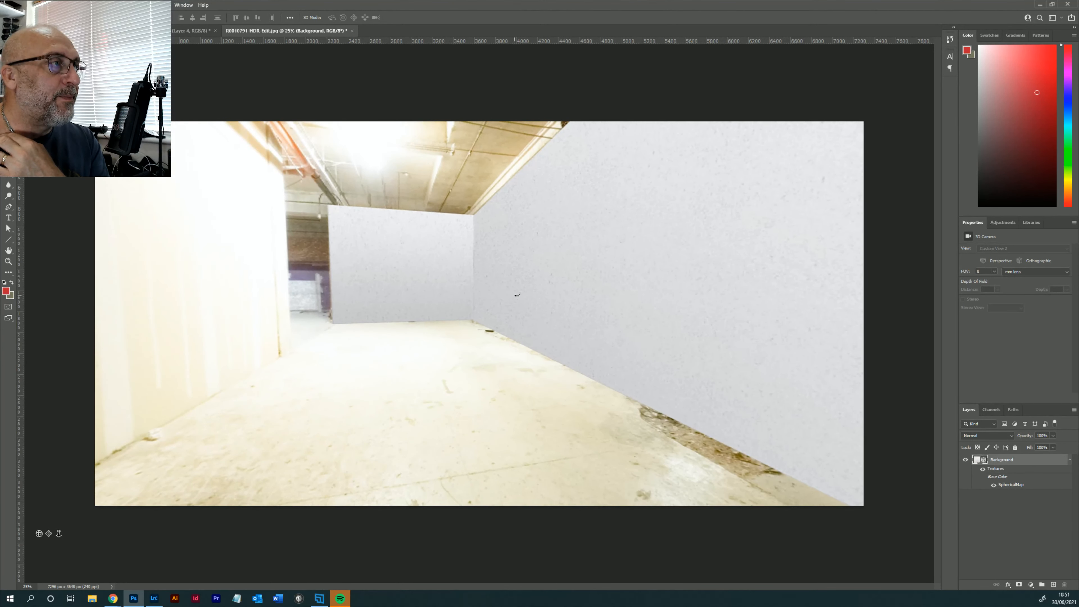